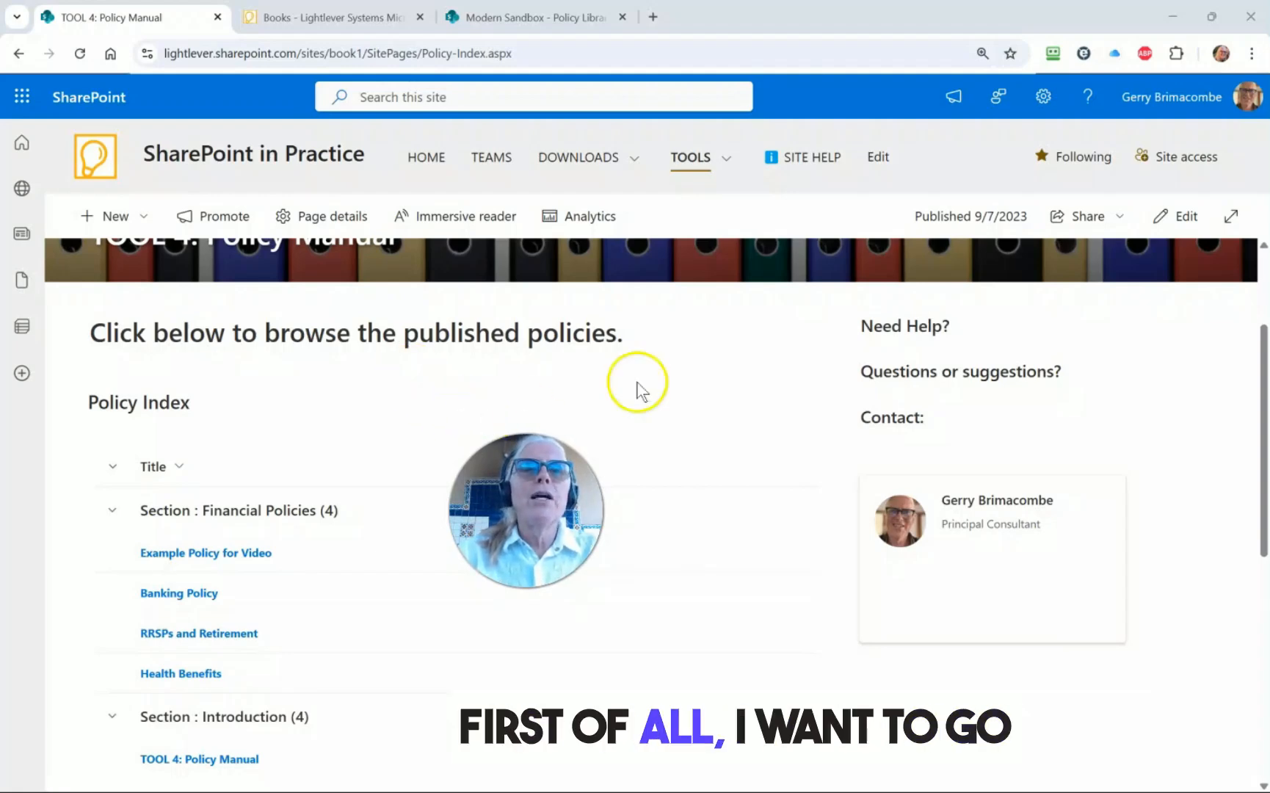
Switch to the Policy Library in Modern Sandbox and examine its automation options, including Configure Approvals.
click(527, 22)
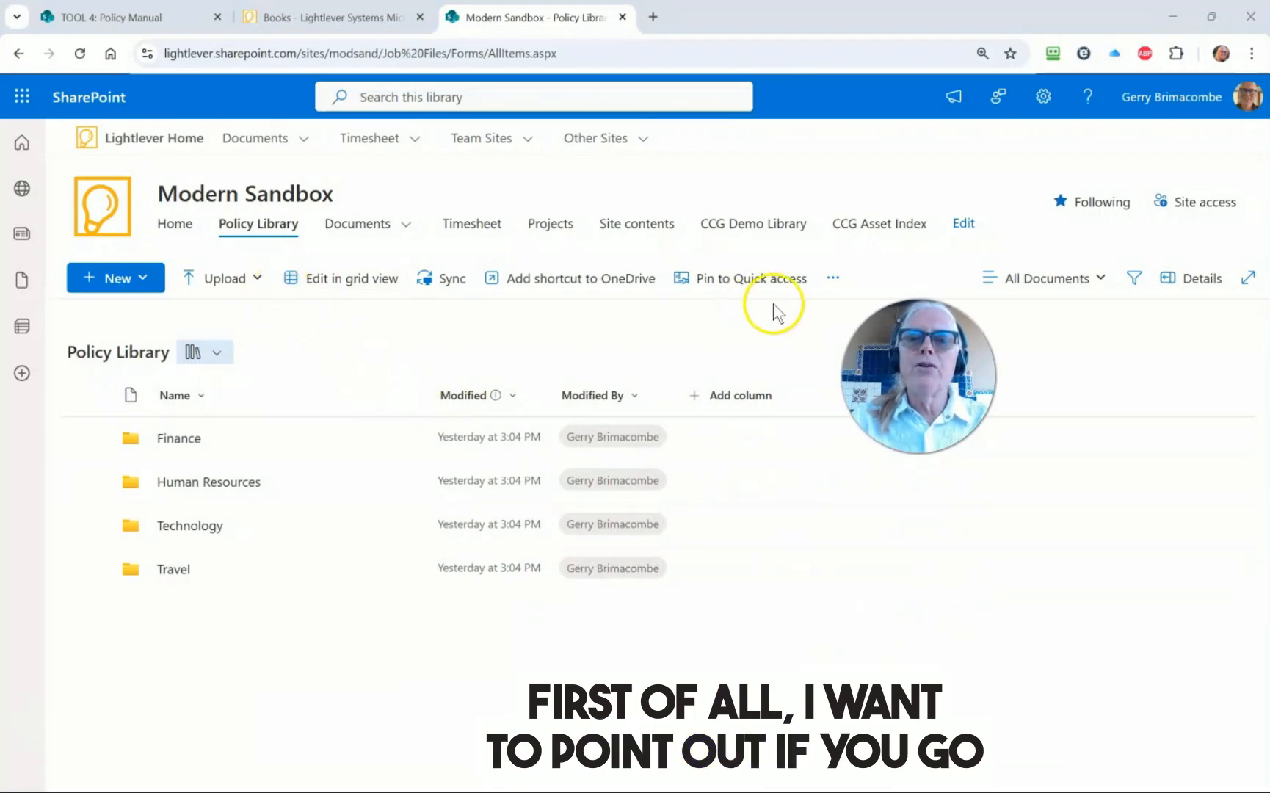
click(841, 280)
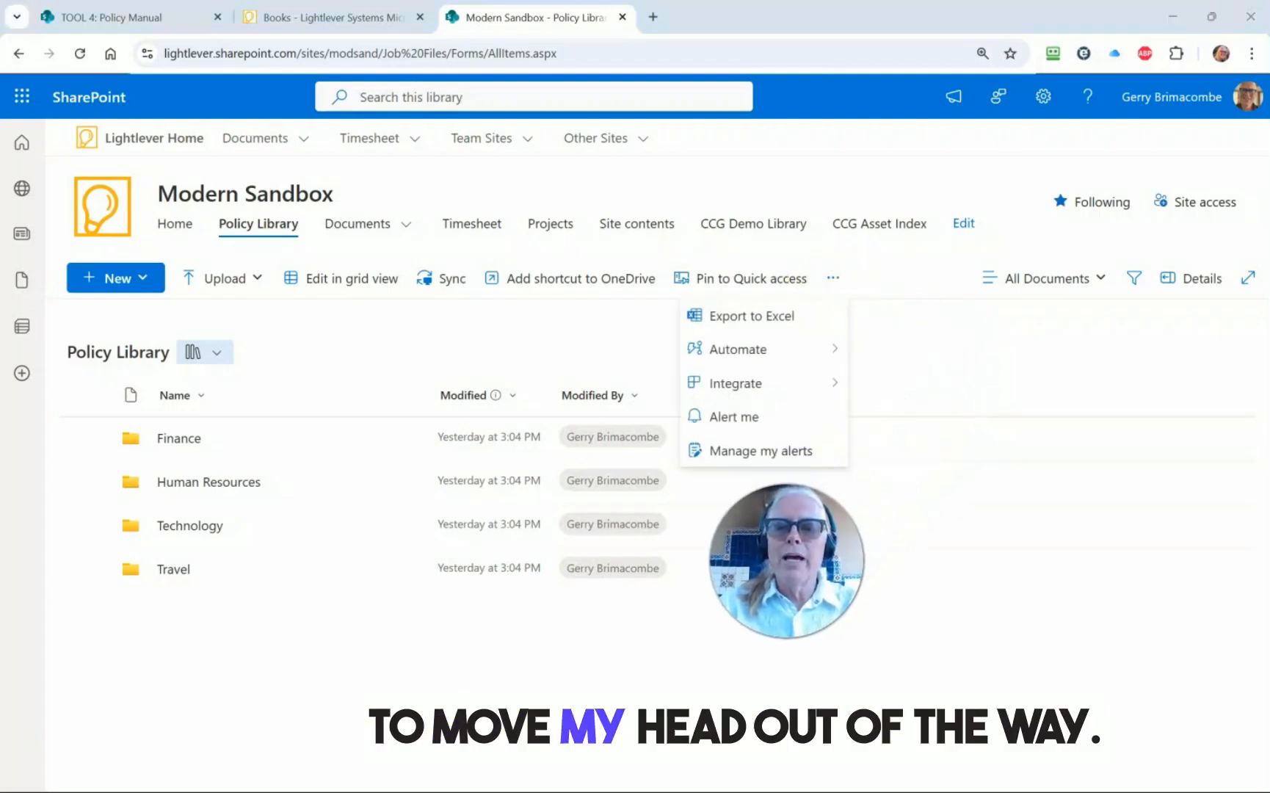
mouse_move(736, 359)
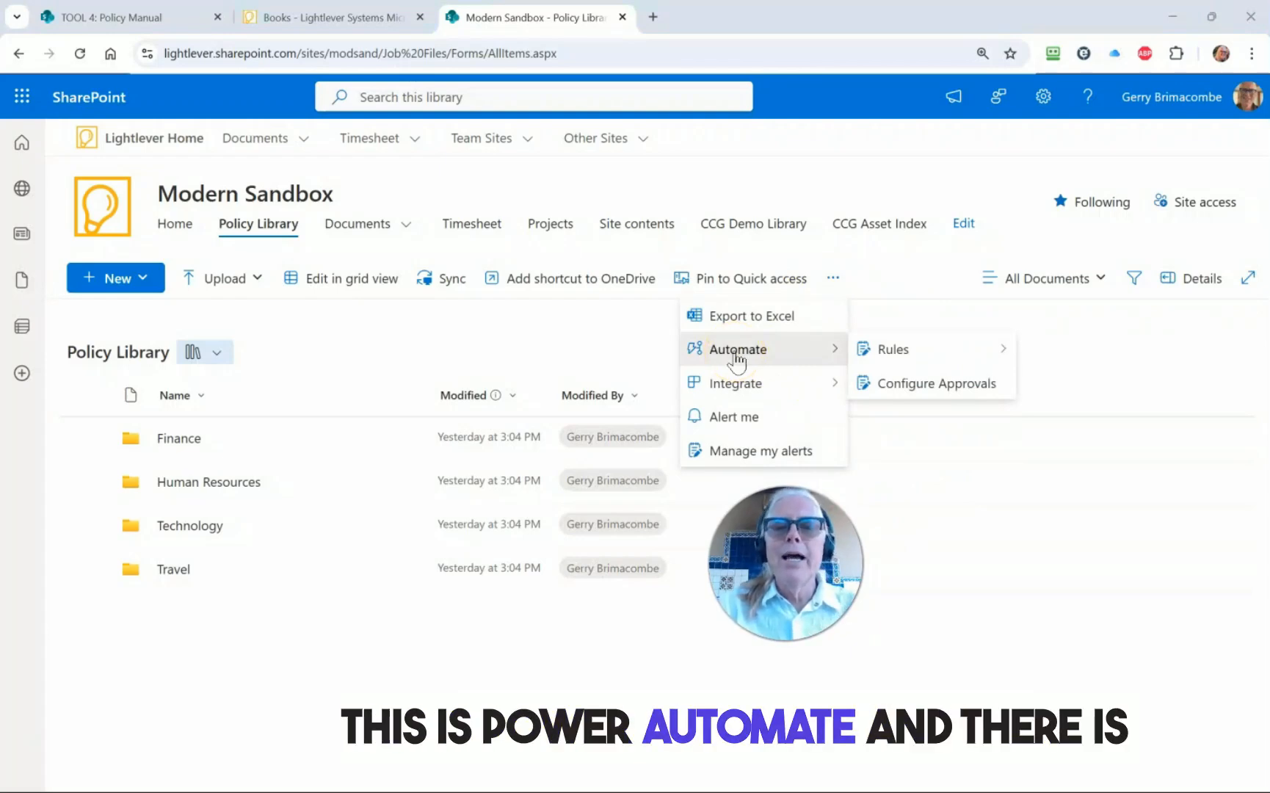
click(919, 391)
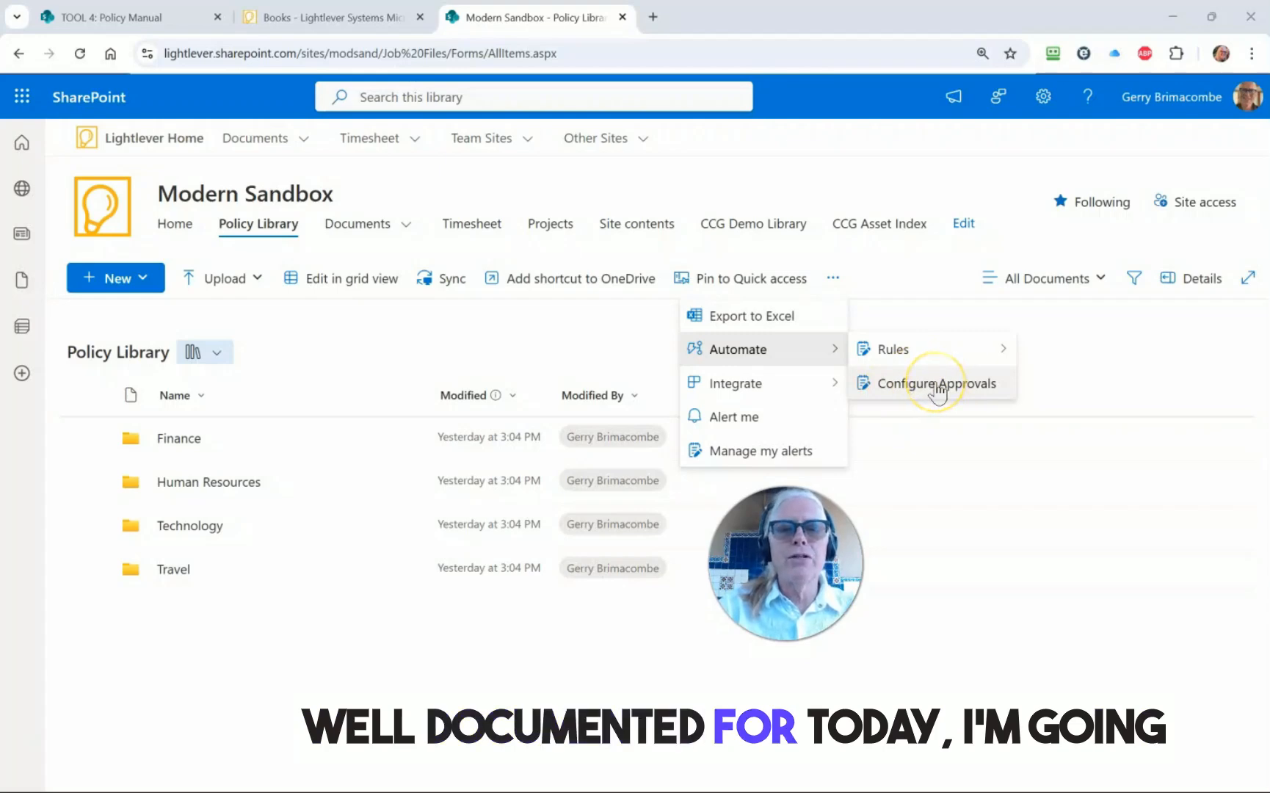
click(534, 328)
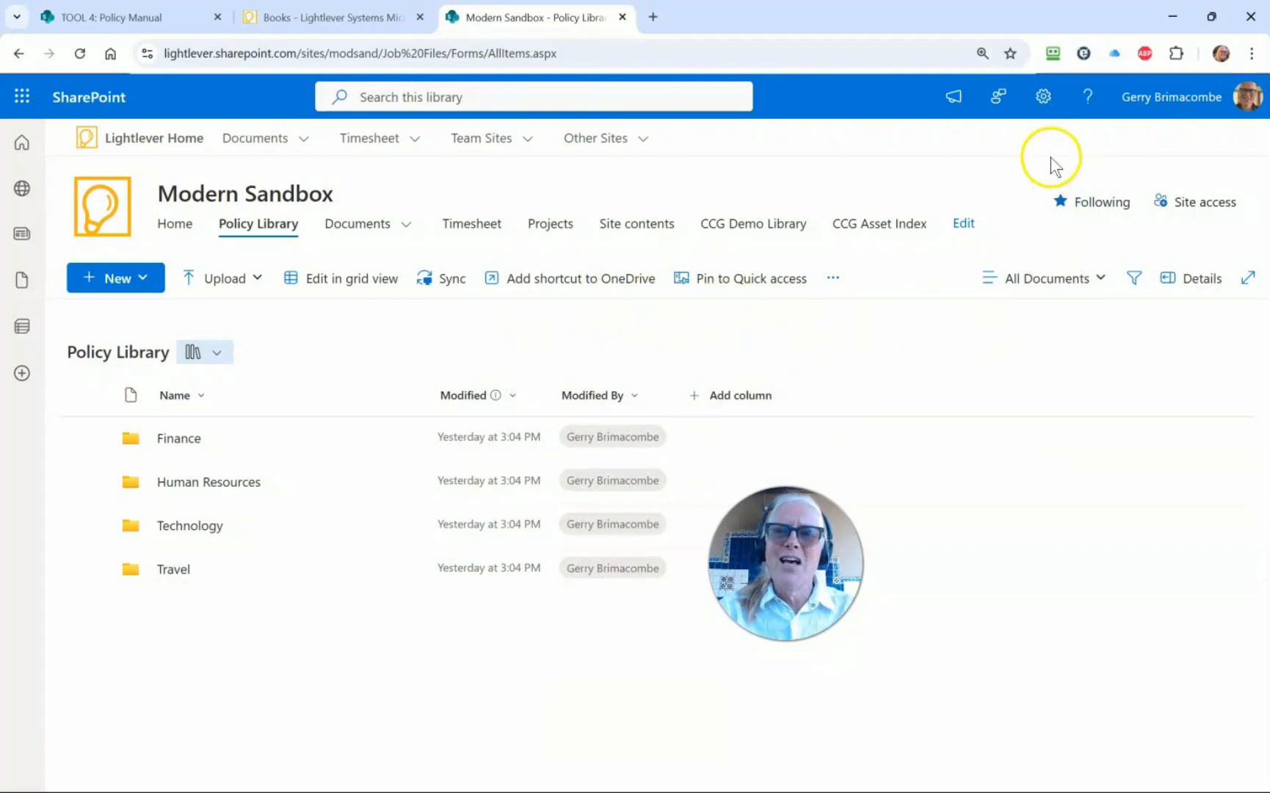
Open the Policy Library's versioning settings and require content approval for submitted items.
click(1043, 103)
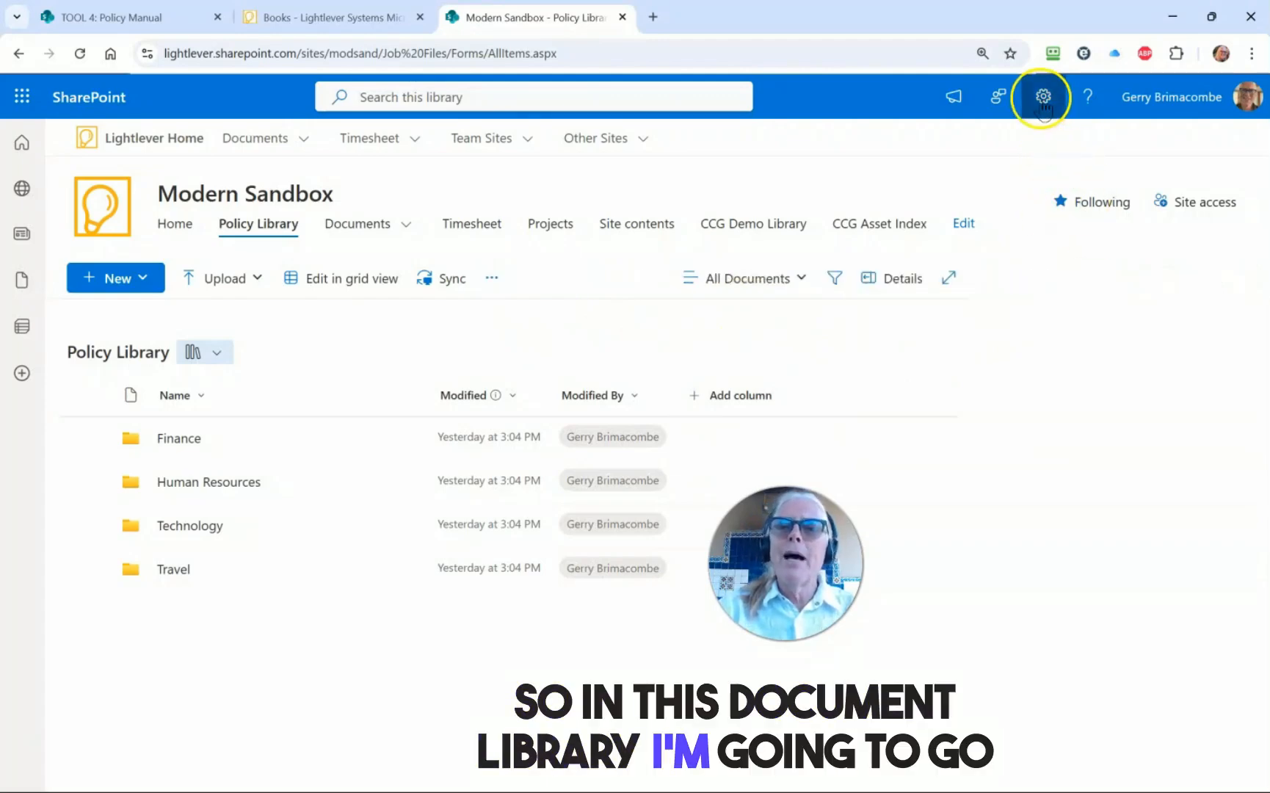
click(1035, 301)
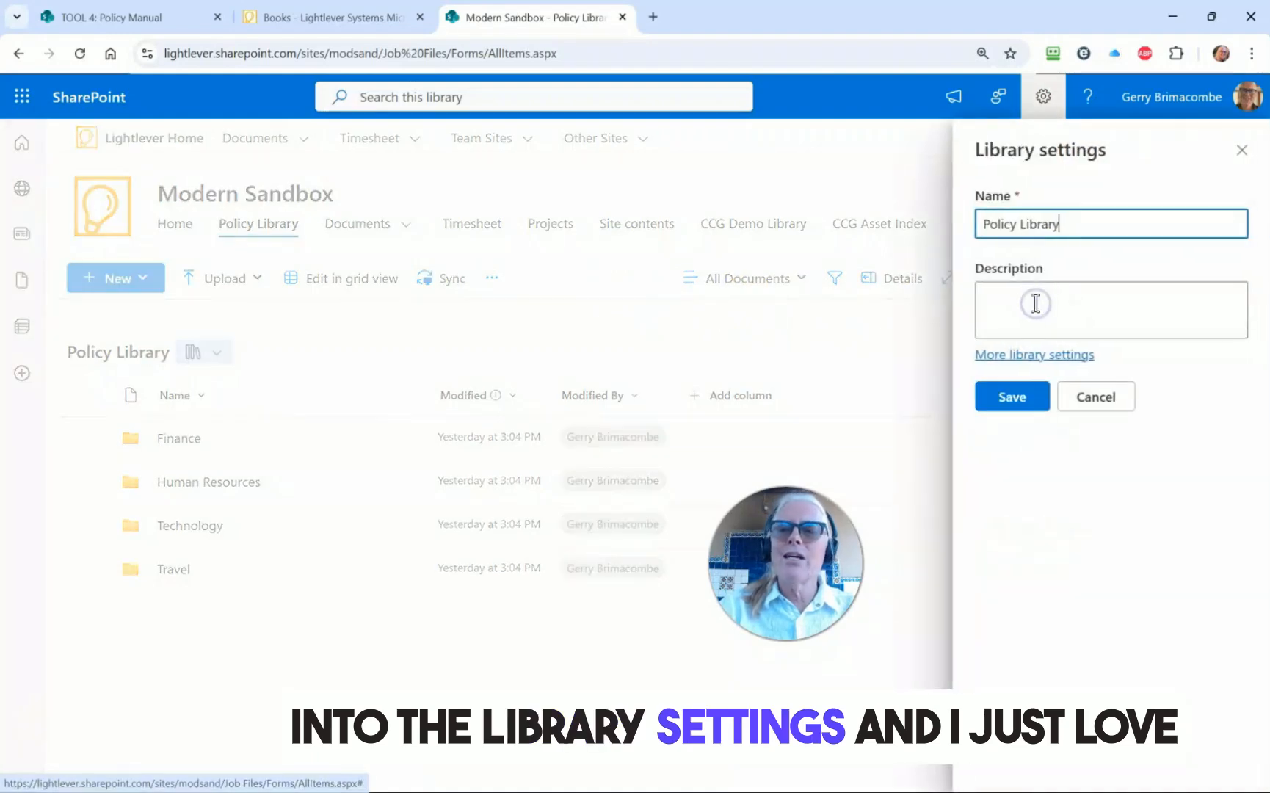
click(1028, 356)
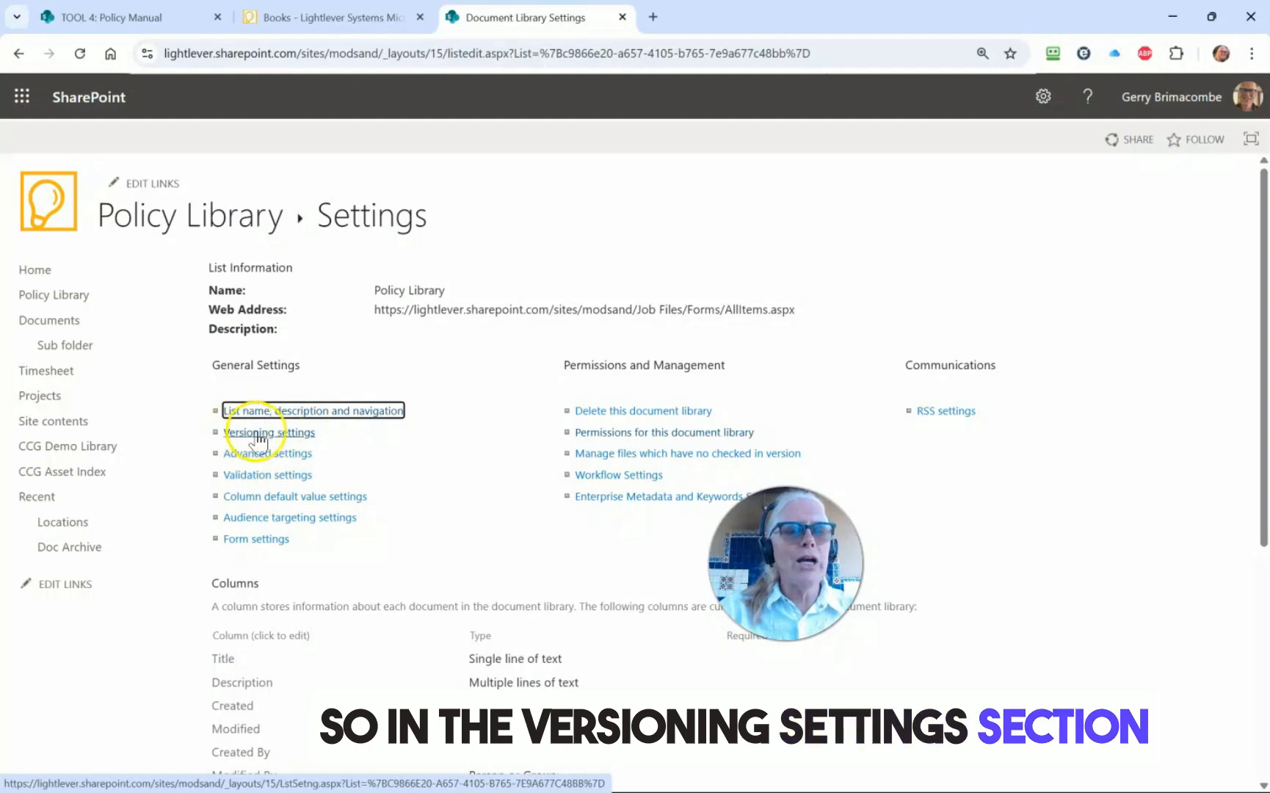
click(257, 439)
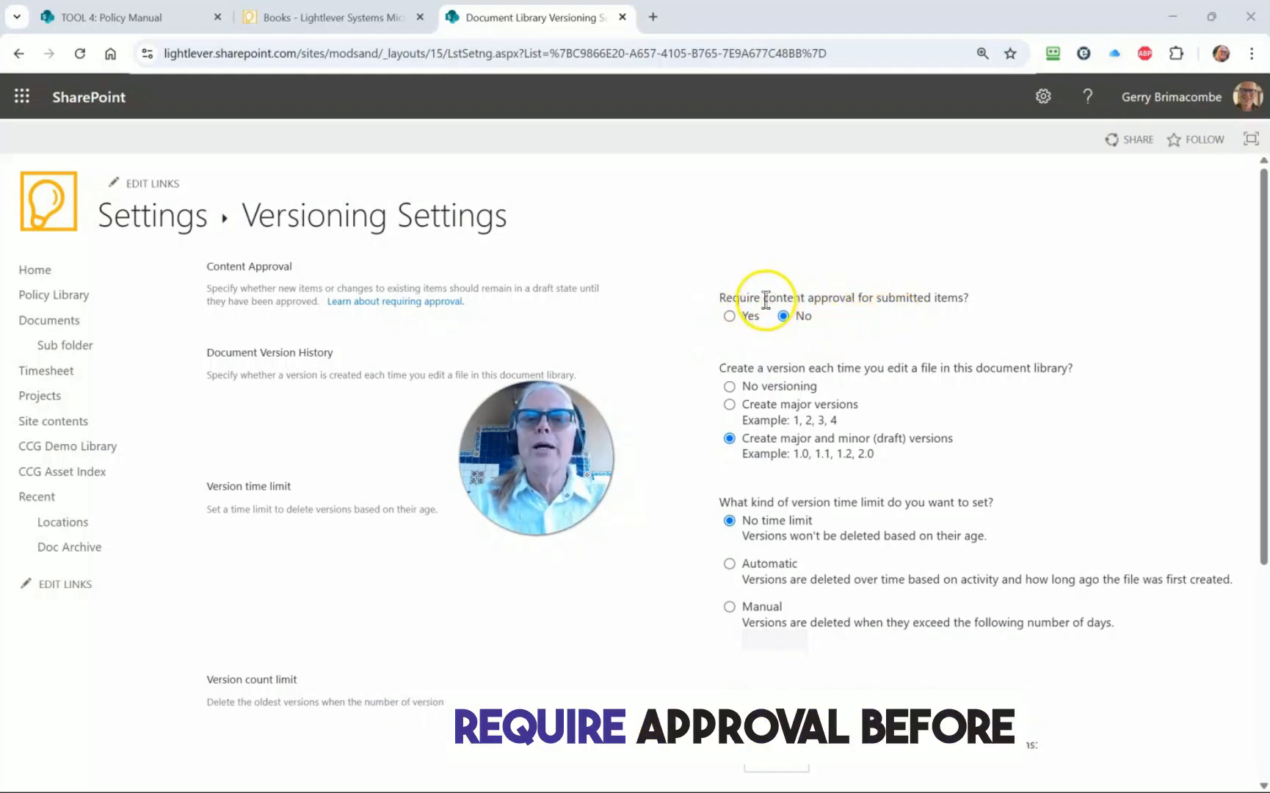
click(730, 316)
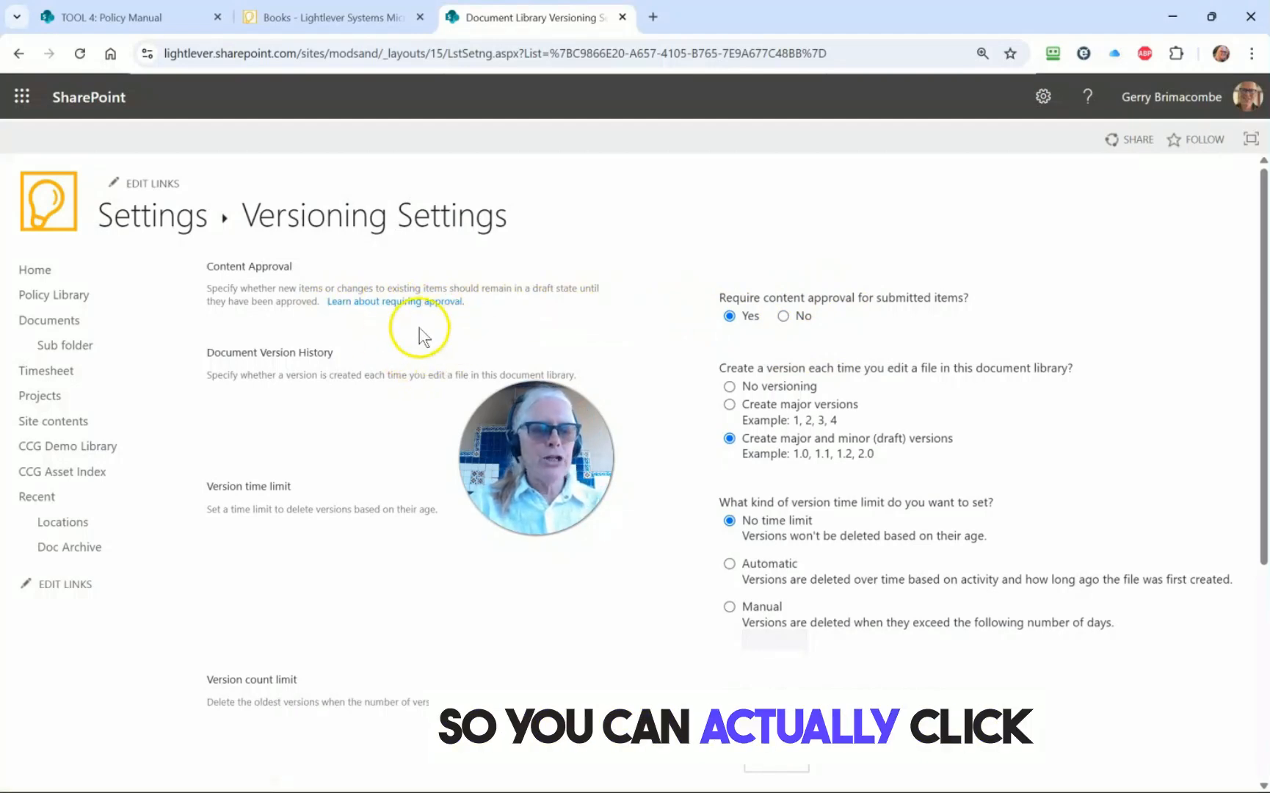
Review the version and draft visibility options, set the Policy Library to create major versions, and save the settings.
key(ctrl+plus)
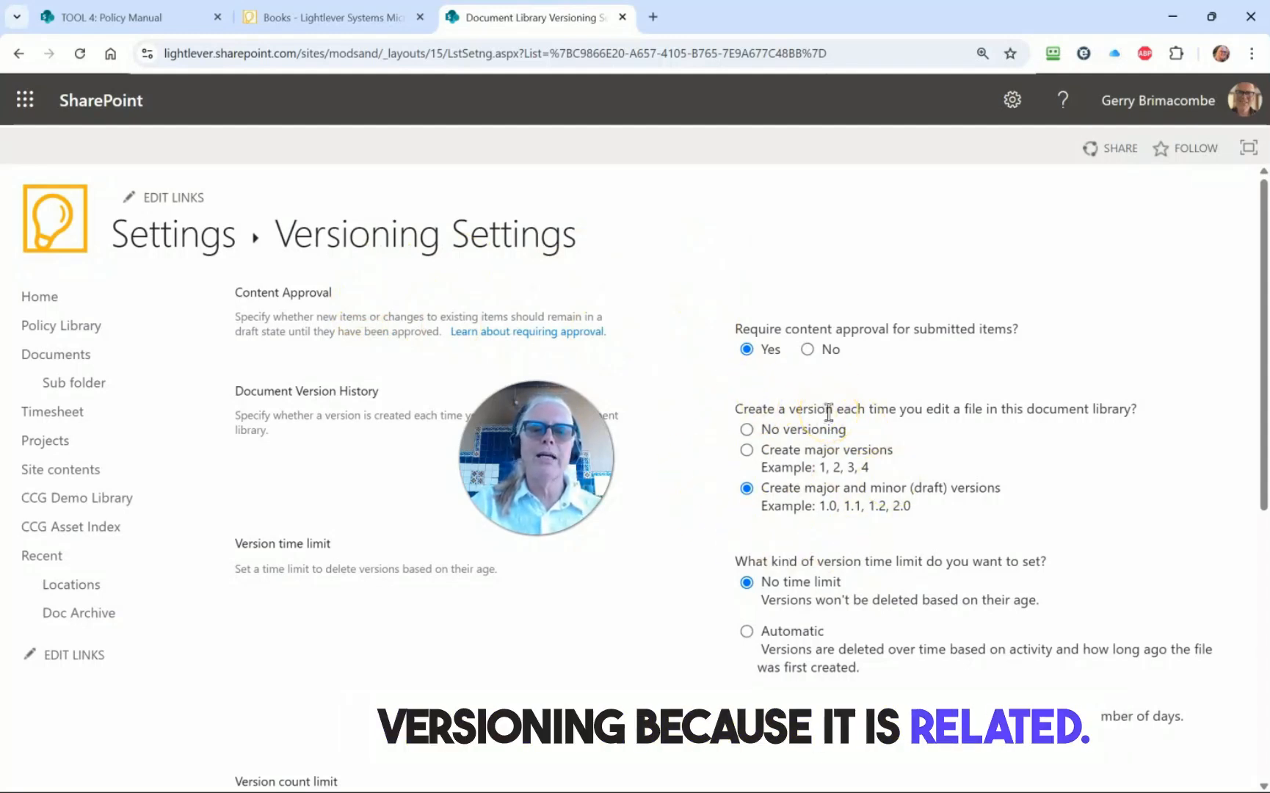
click(746, 449)
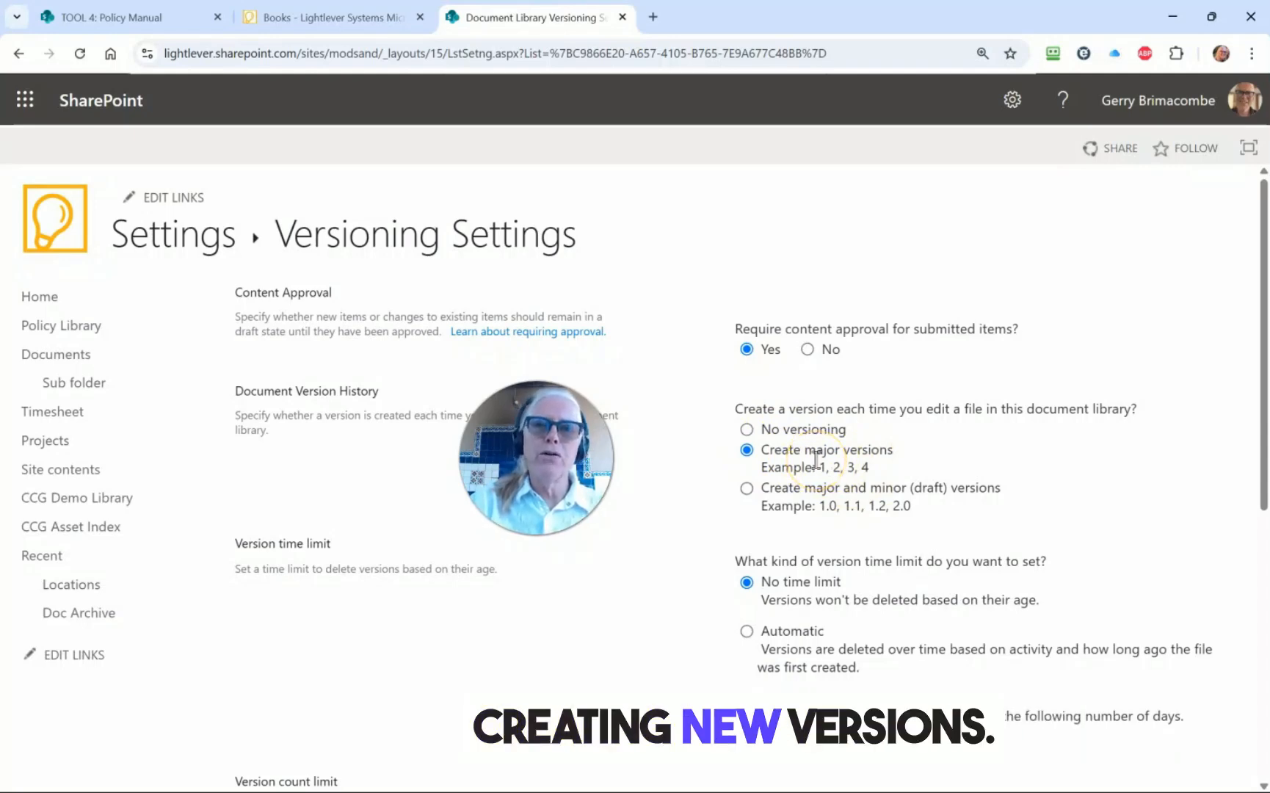
click(748, 490)
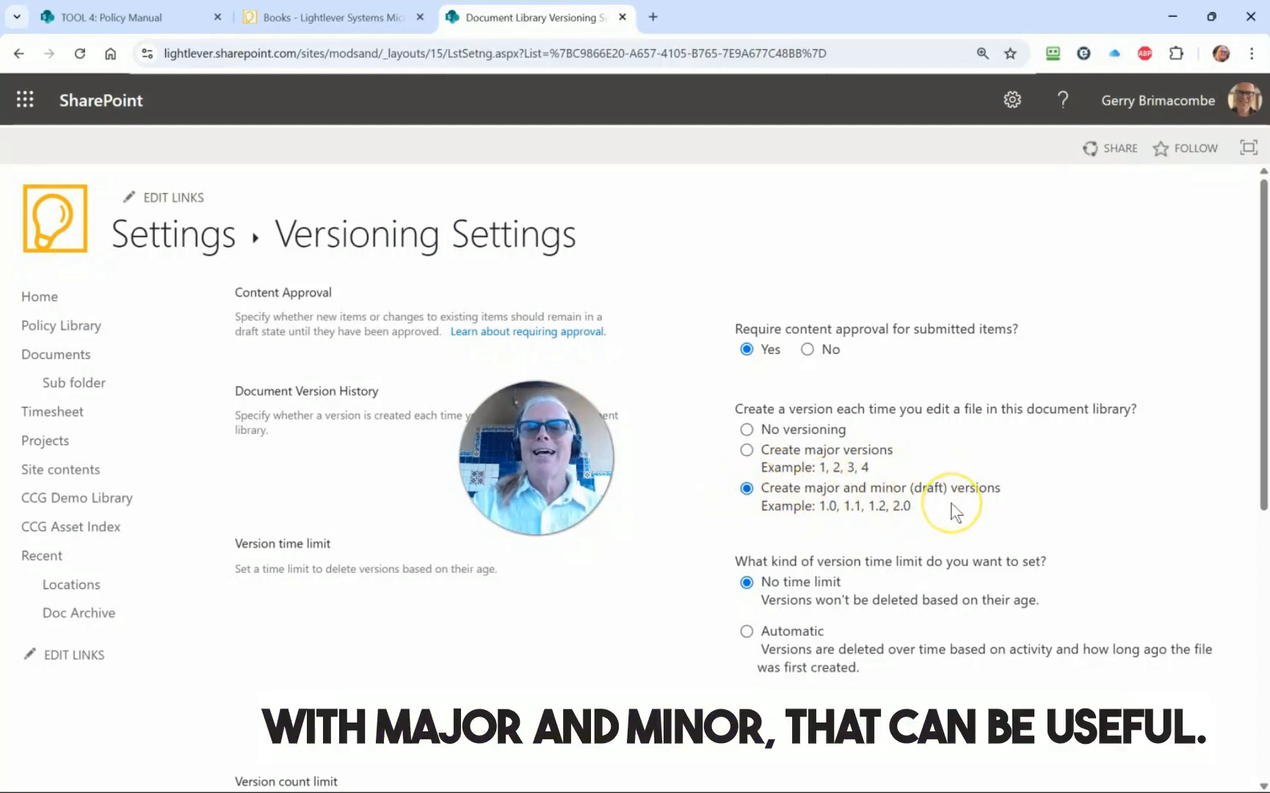
scroll(954, 511, down, 4)
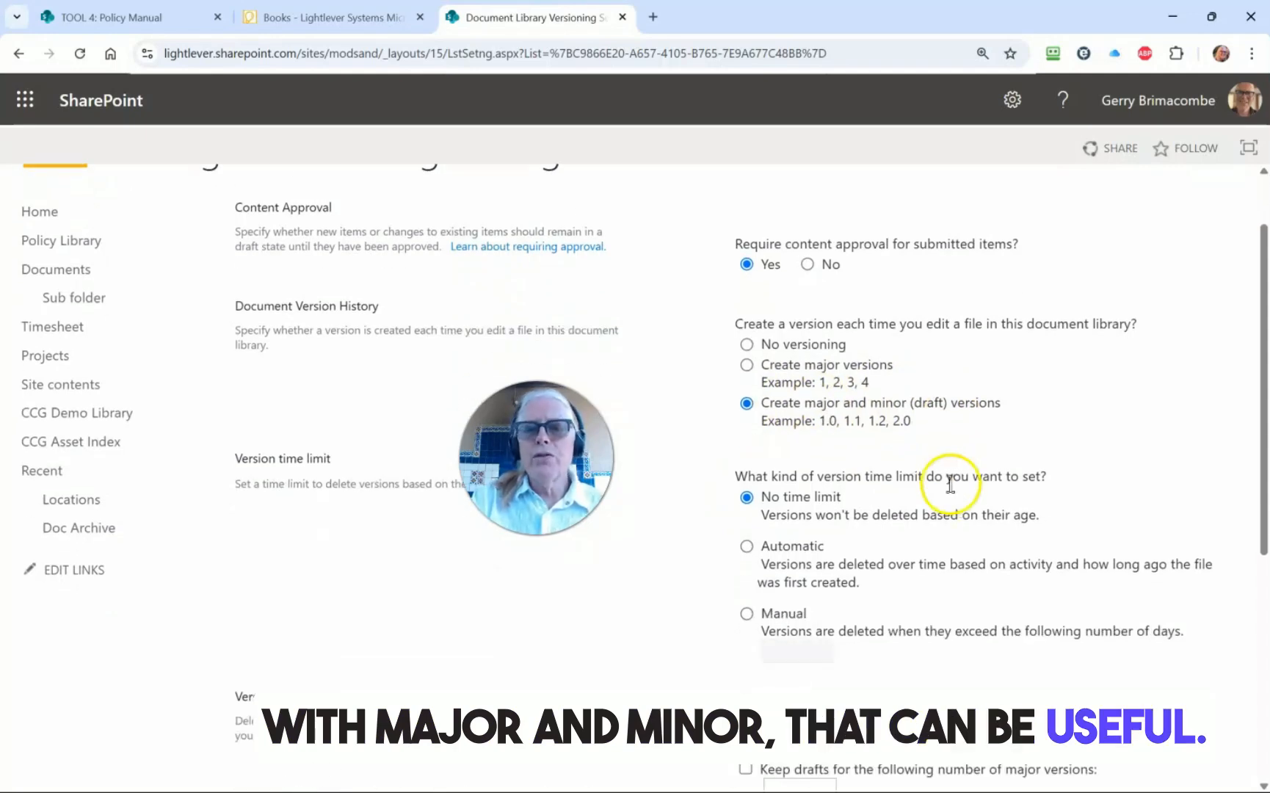
scroll(884, 438, down, 3)
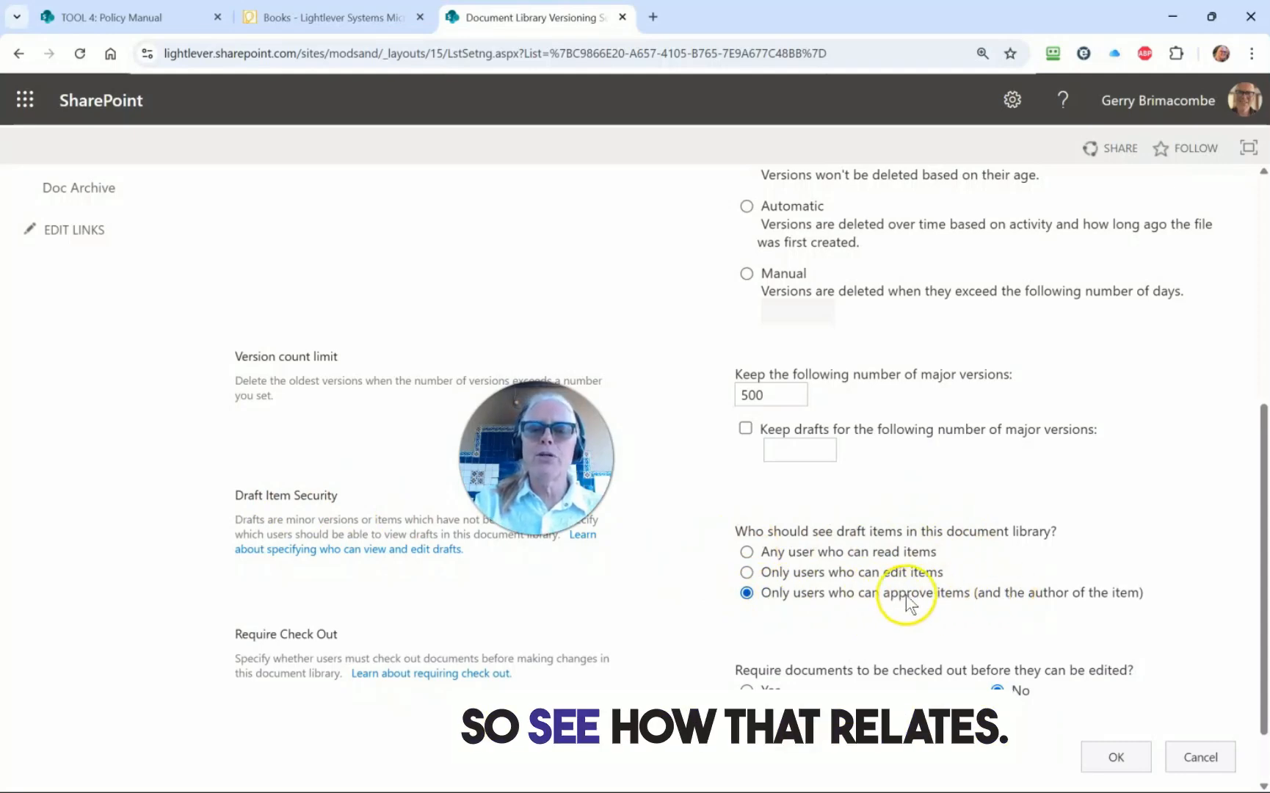
scroll(948, 599, up, 6)
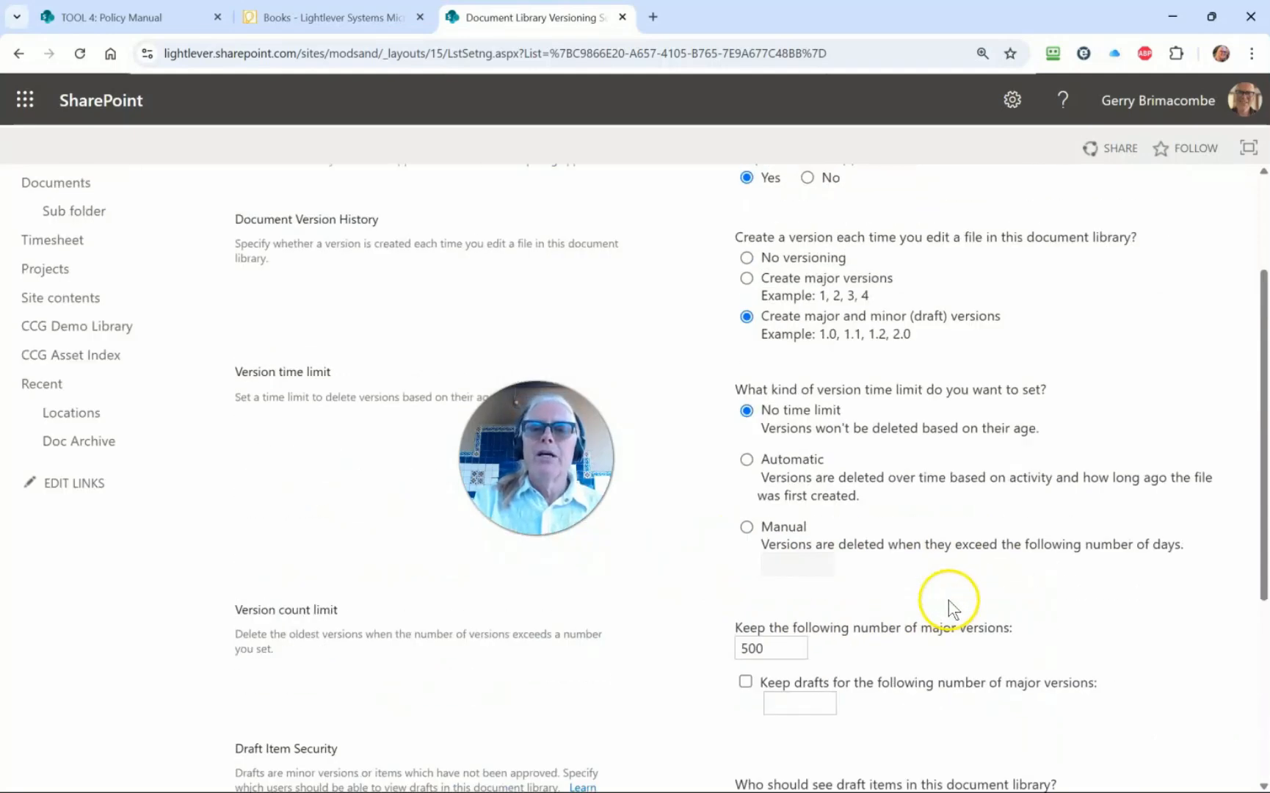
click(746, 449)
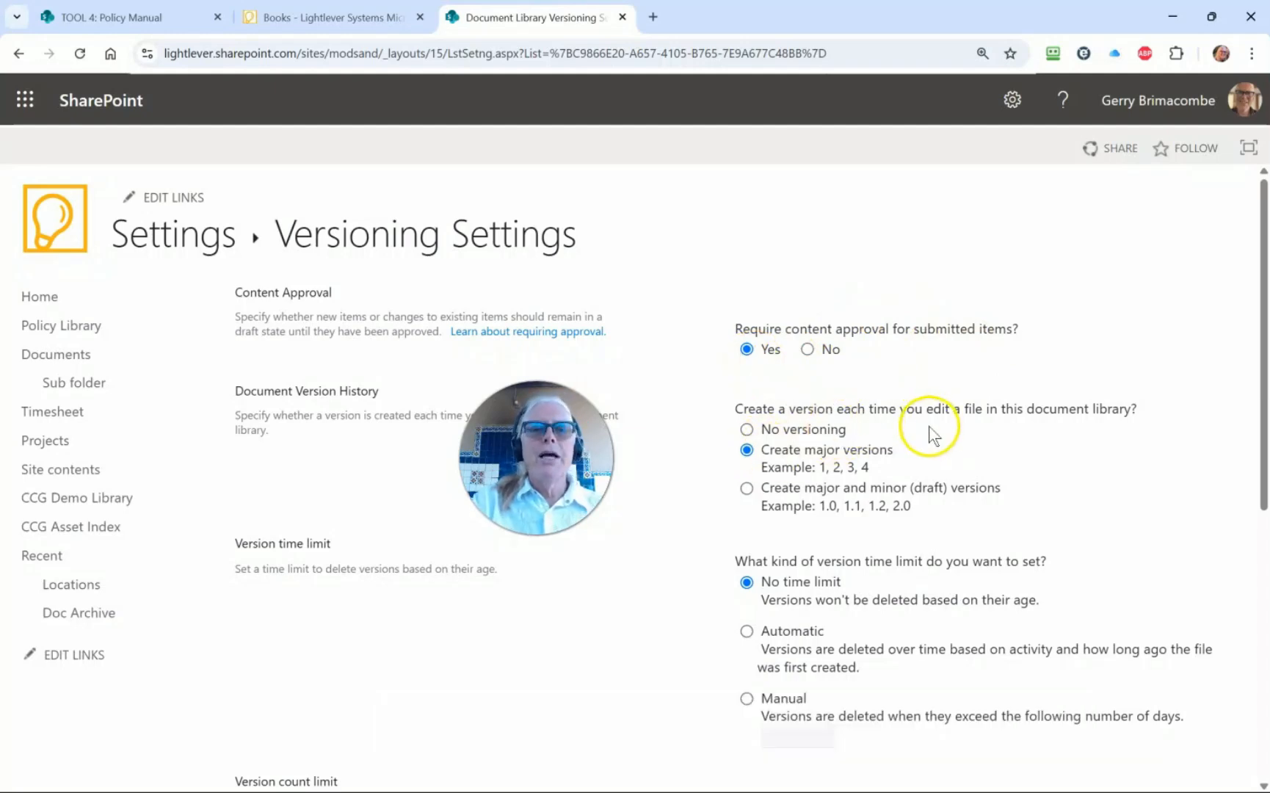
scroll(926, 429, down, 7)
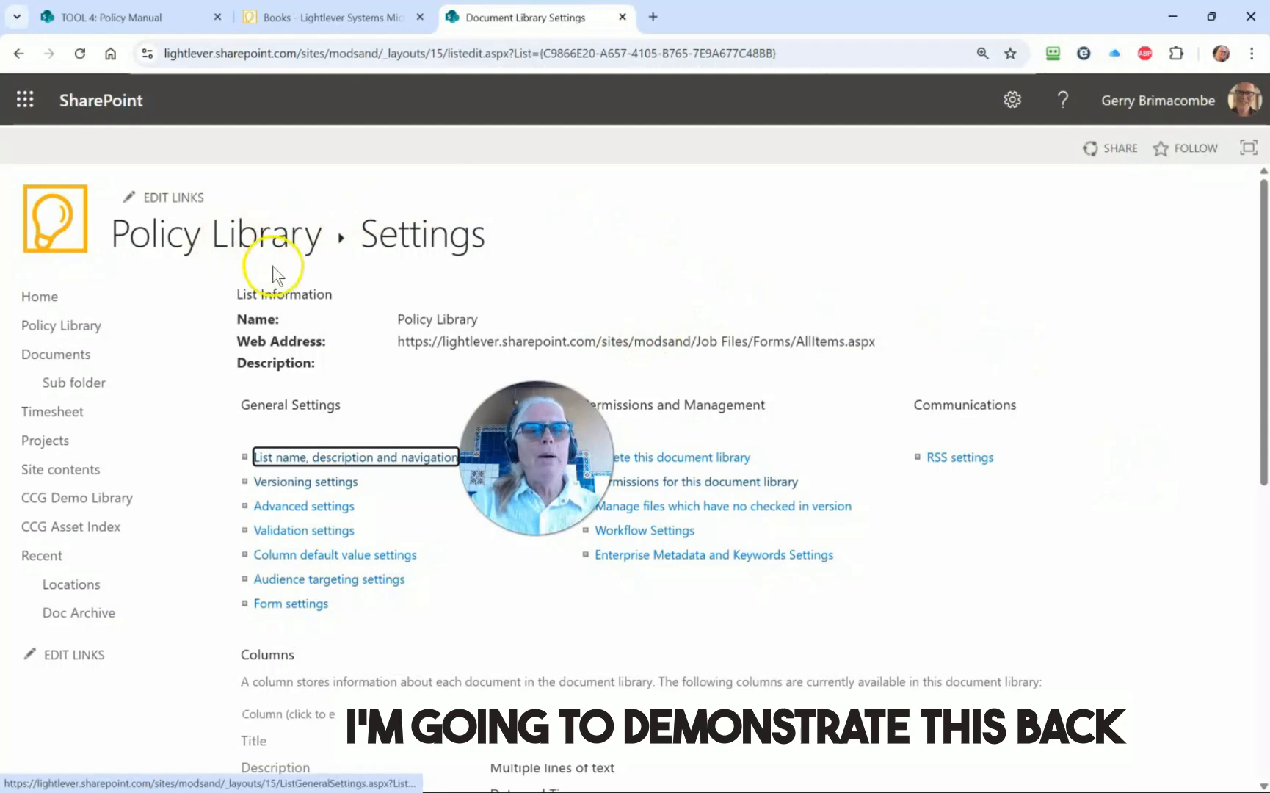
Open "Example Policy for Video" from the Policy Manual, remove "- TEST" from the "Policy Manual Page Library" heading, and republish the page.
click(113, 18)
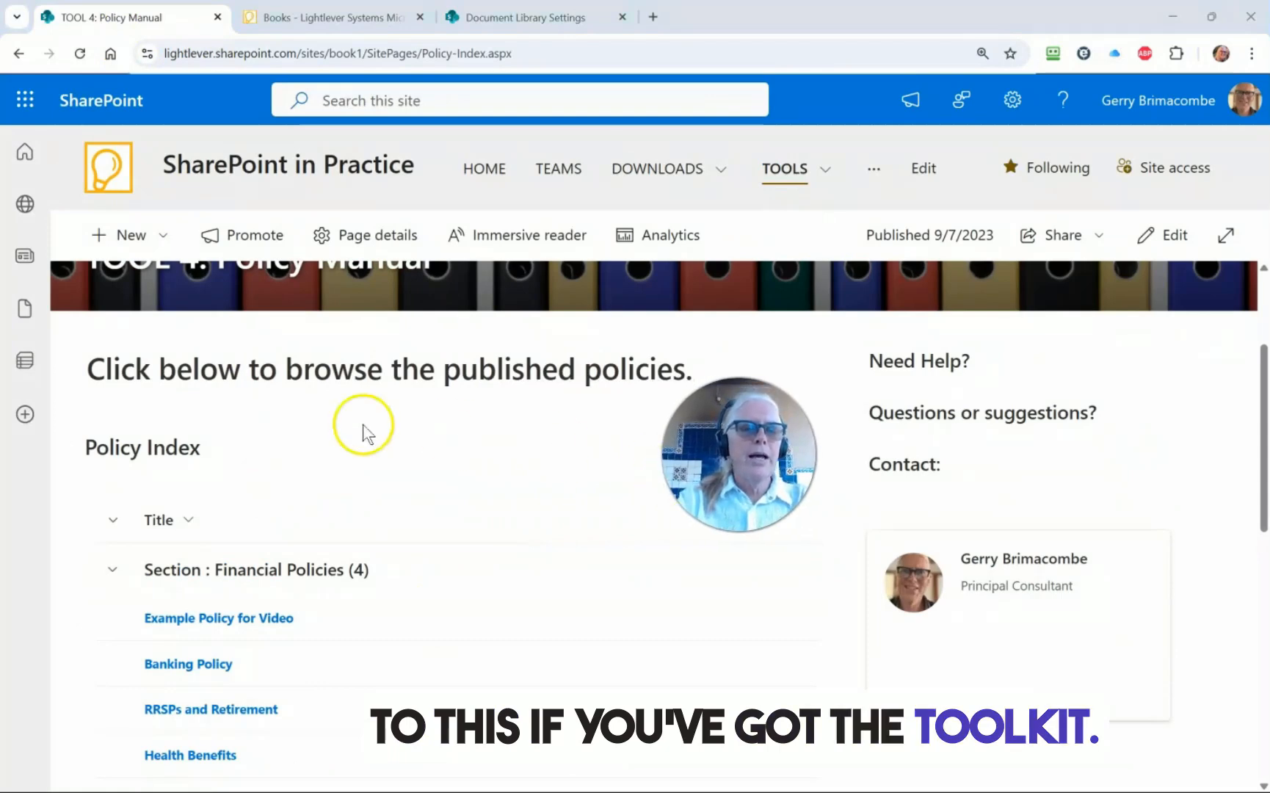
click(183, 618)
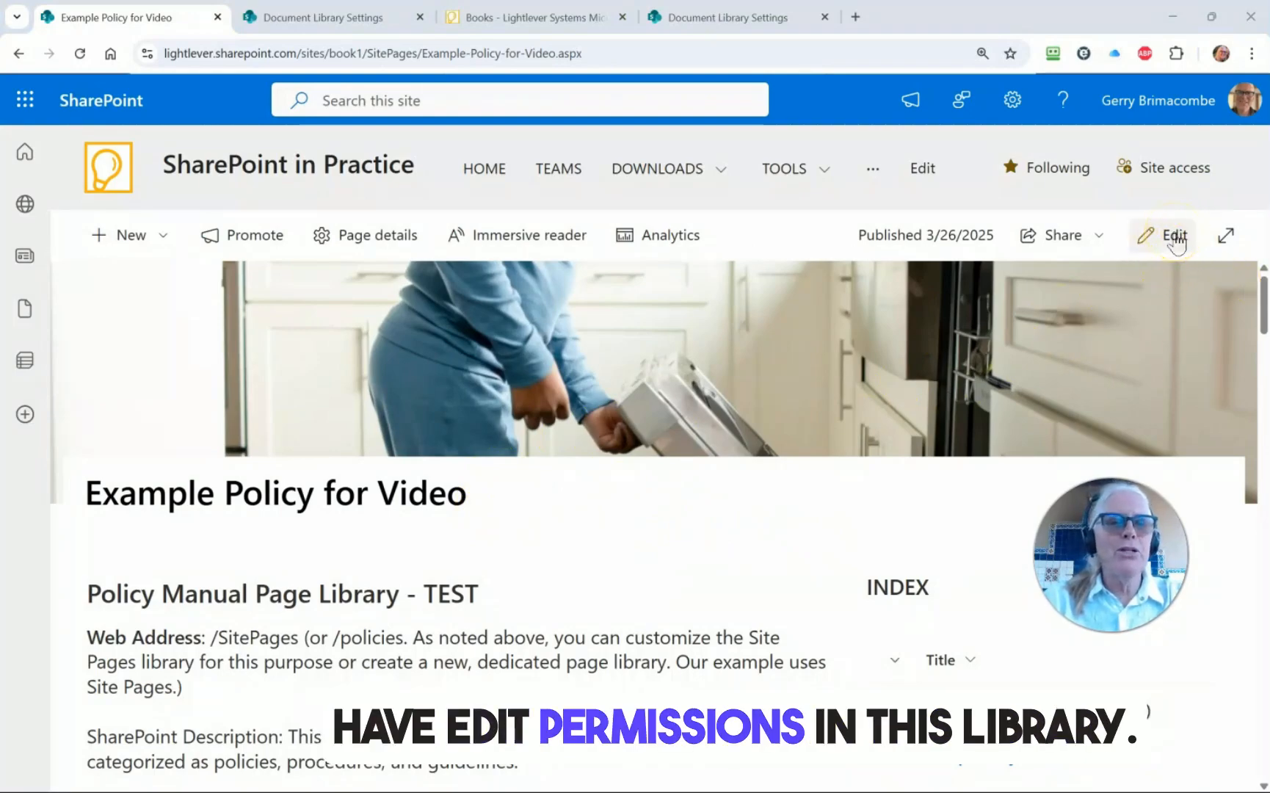
click(1175, 235)
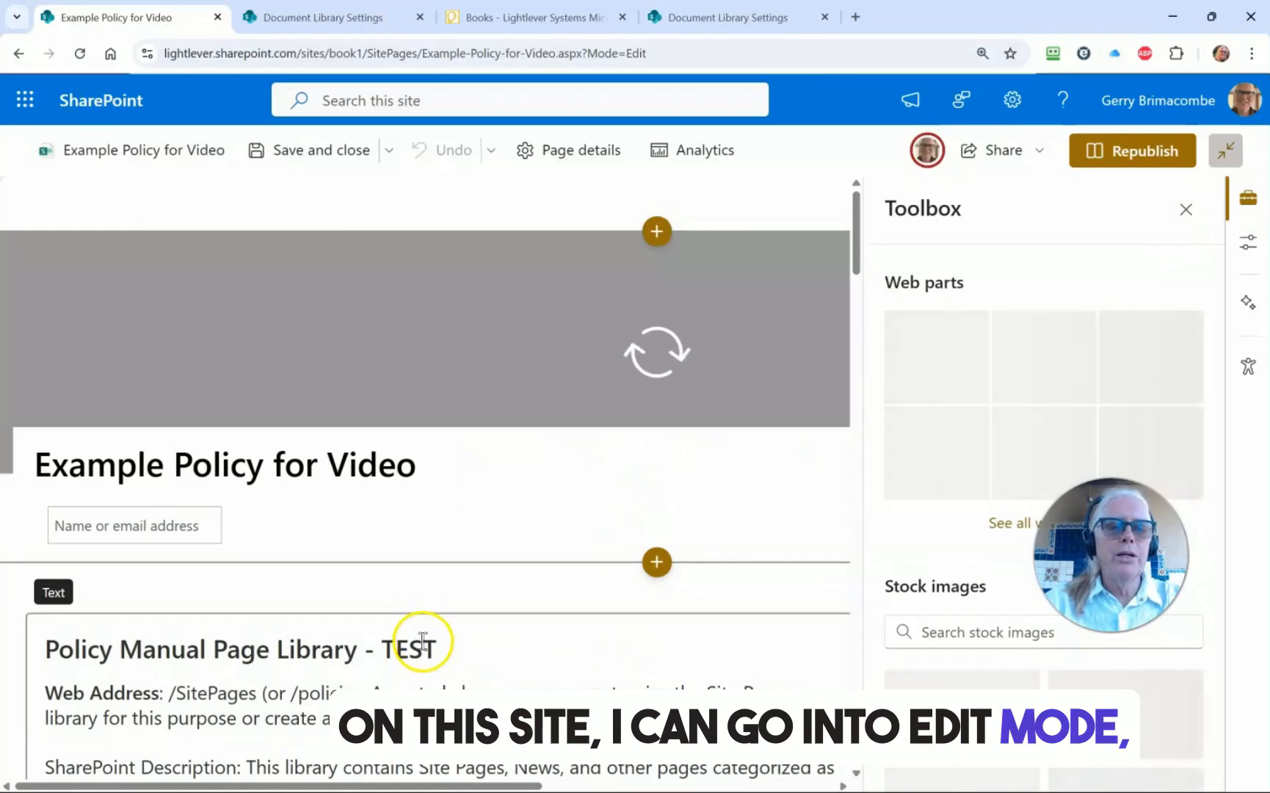
drag(438, 653, 361, 657)
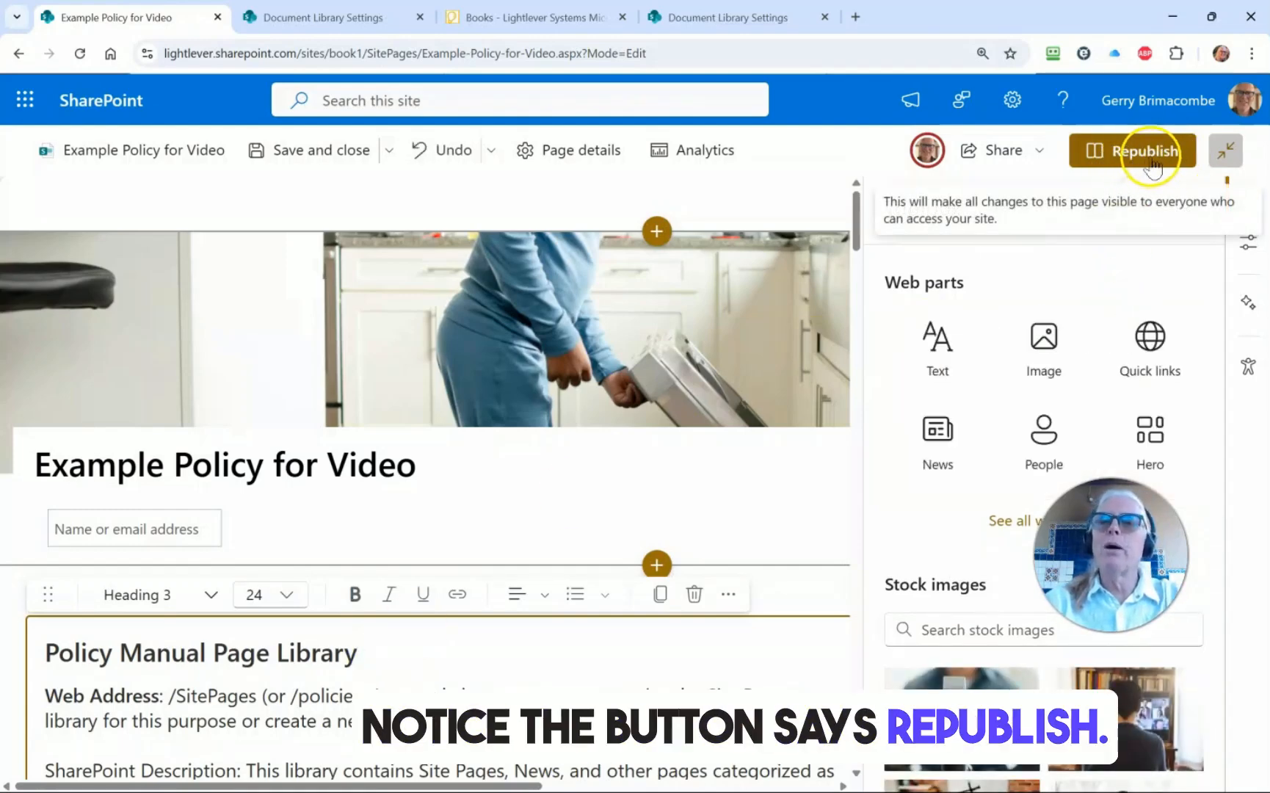
click(1151, 161)
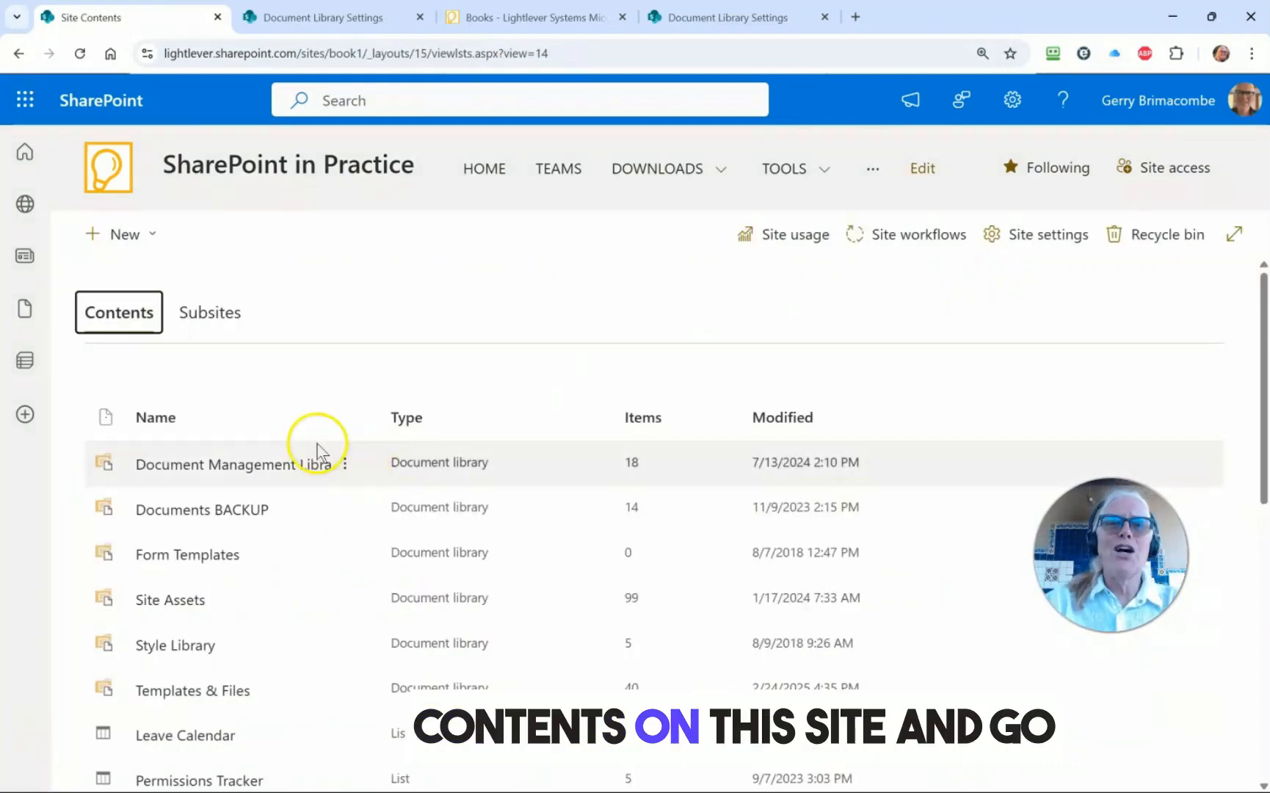
Find the Site Pages library in the site contents and open its settings.
scroll(313, 447, down, 6)
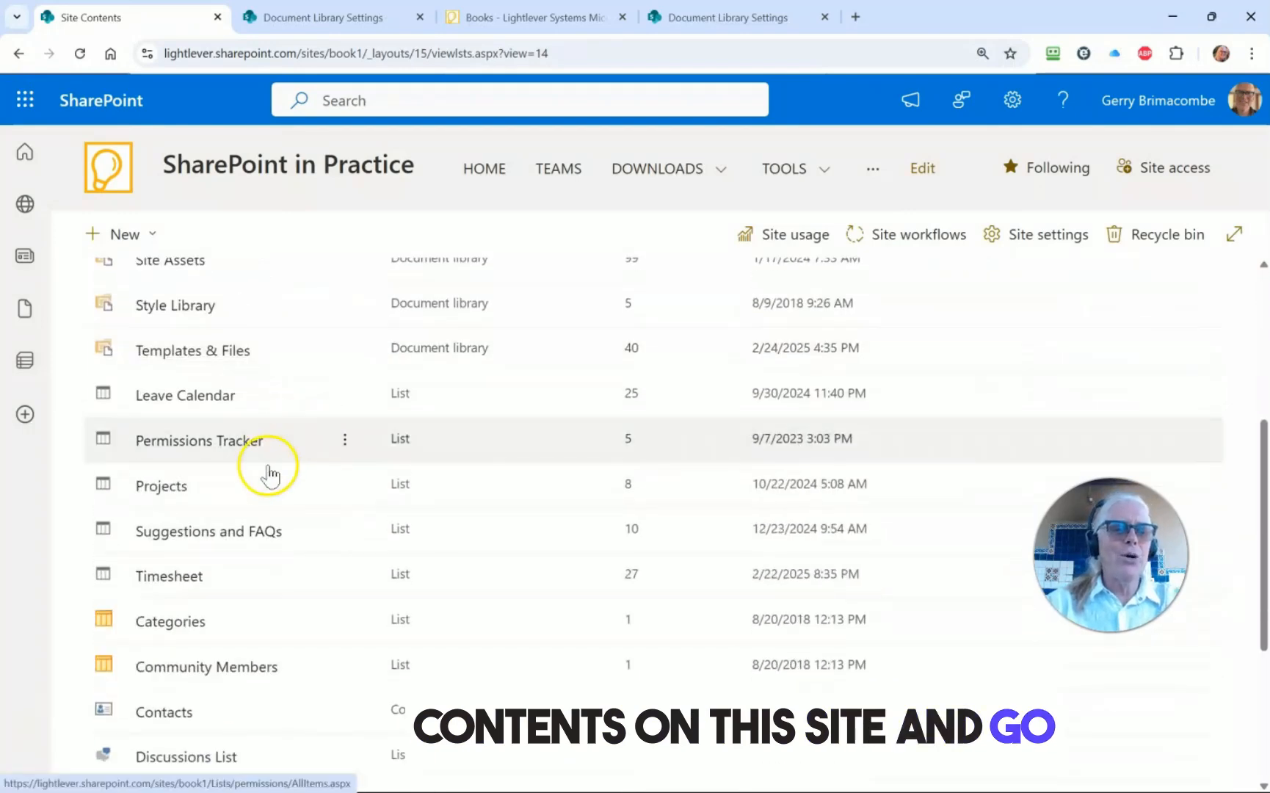
scroll(197, 608, down, 3)
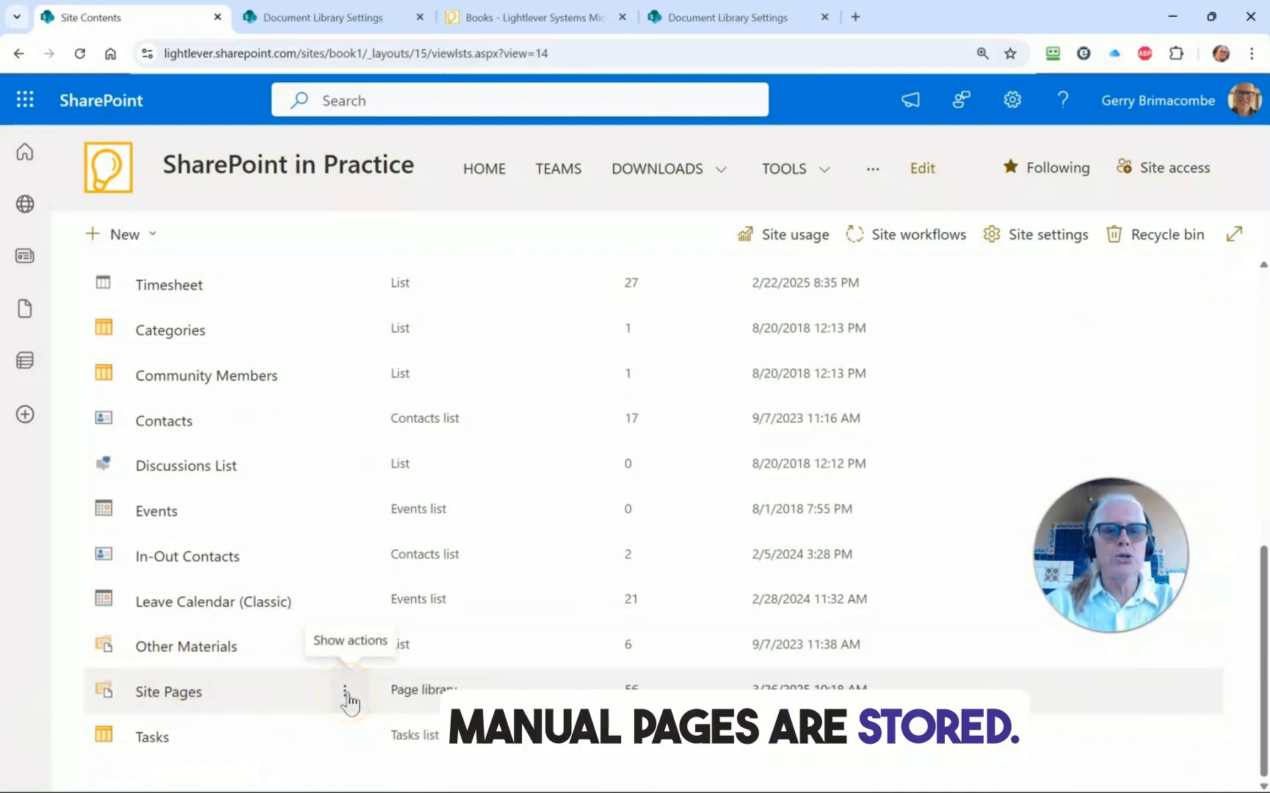
click(344, 694)
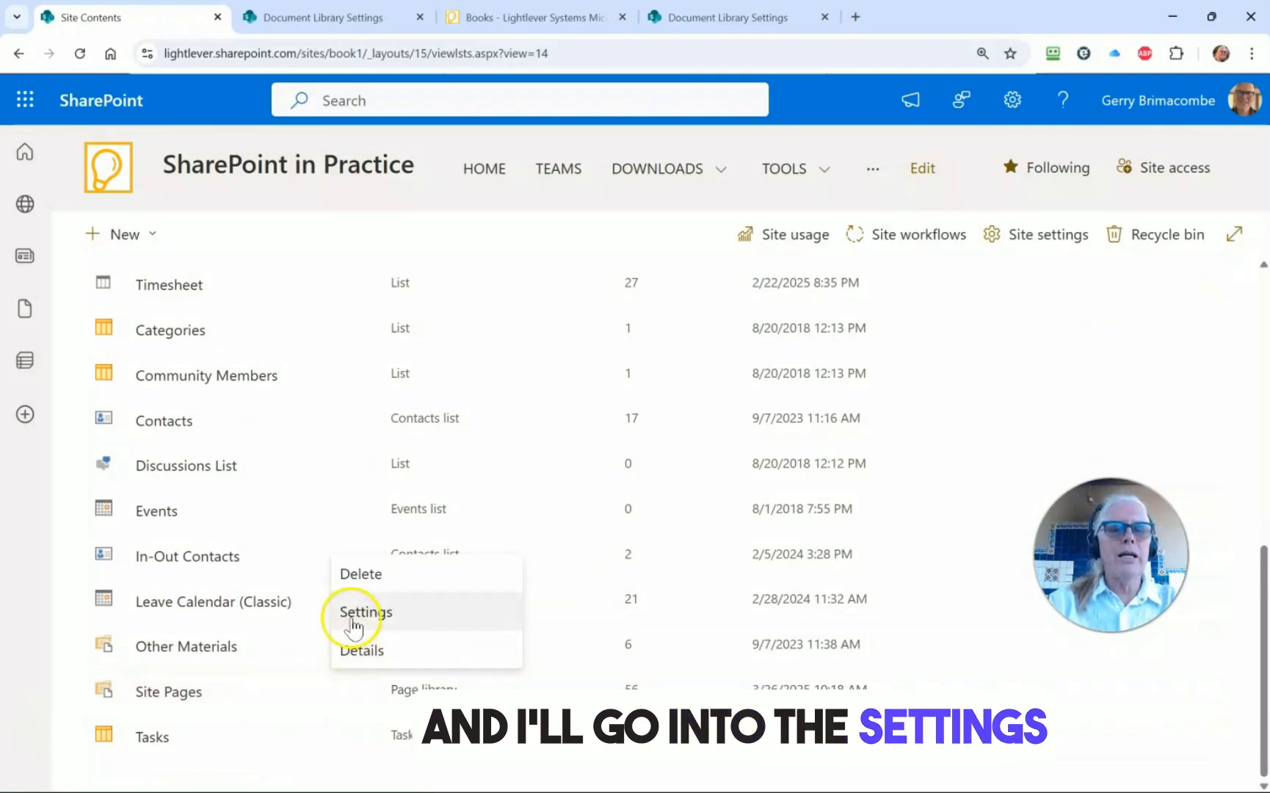
click(349, 619)
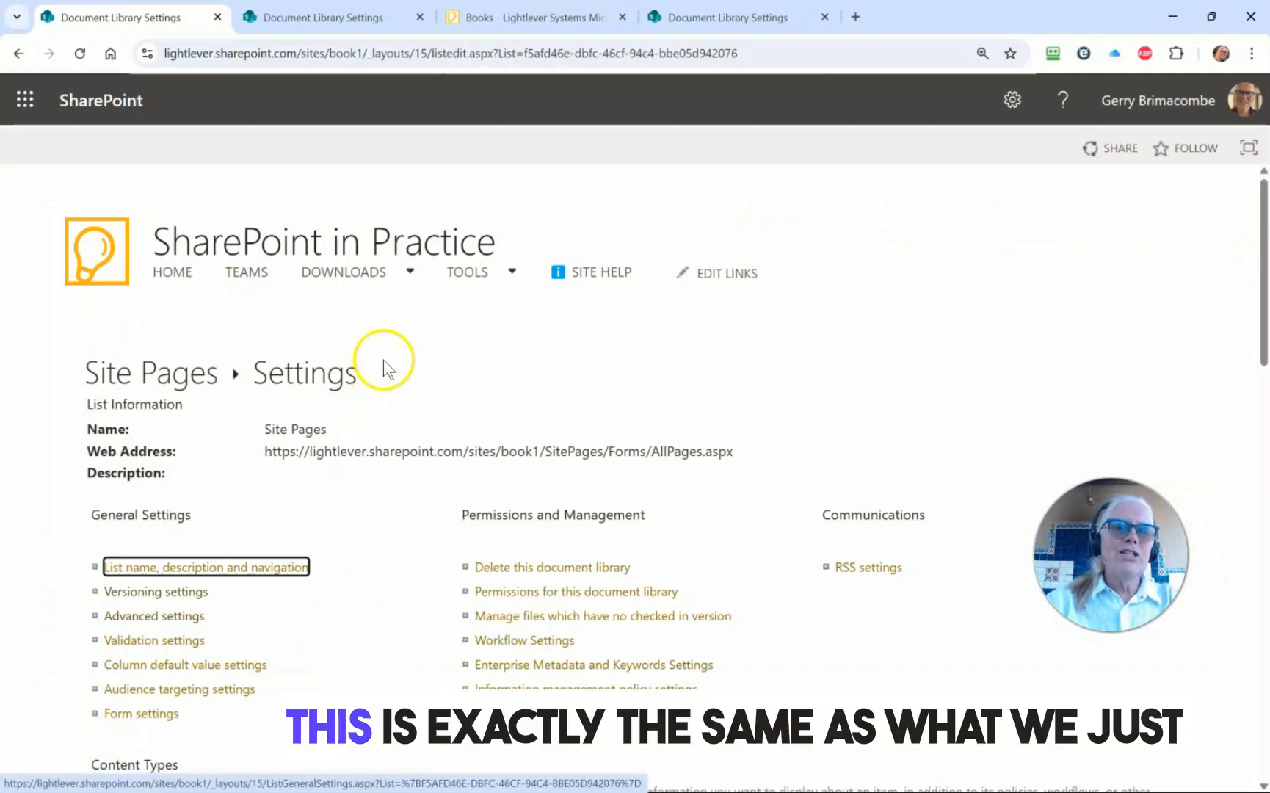
Require content approval for submitted items in the Site Pages versioning settings and save the change.
scroll(383, 356, down, 1)
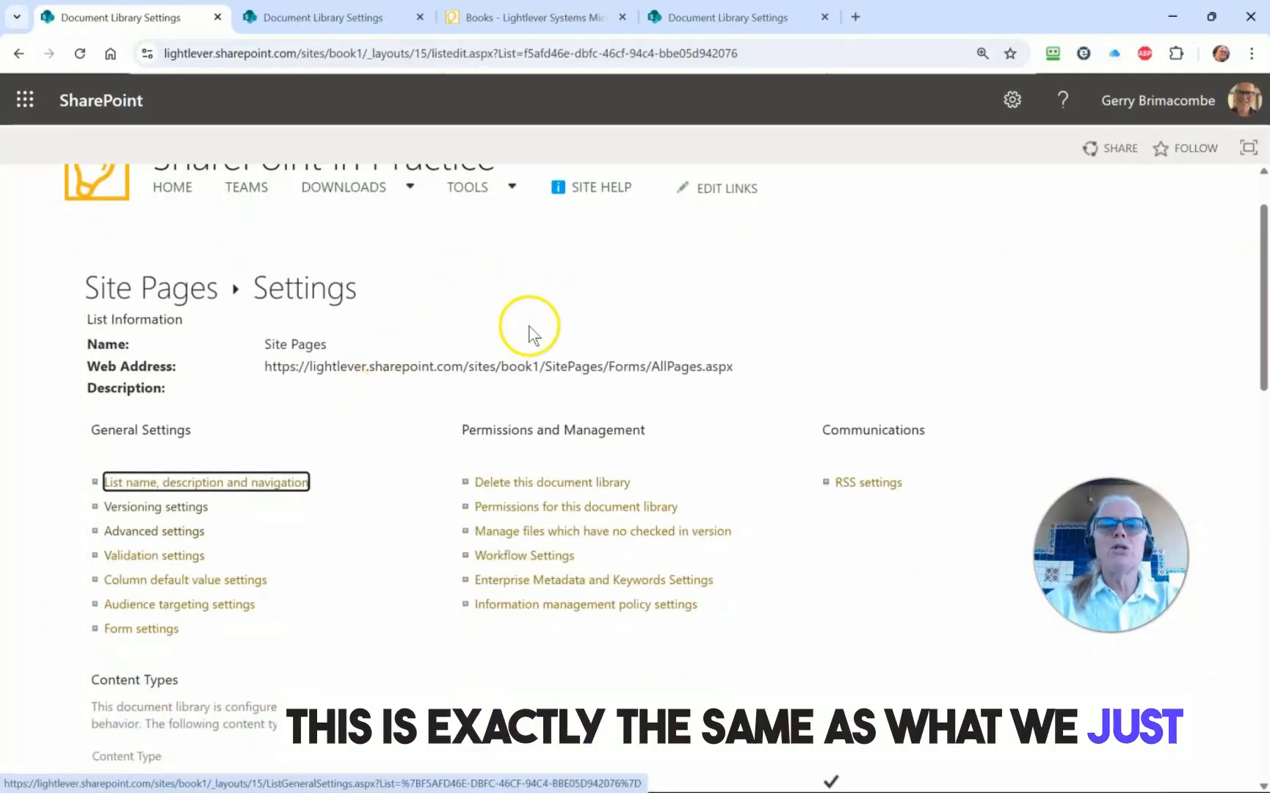
click(147, 508)
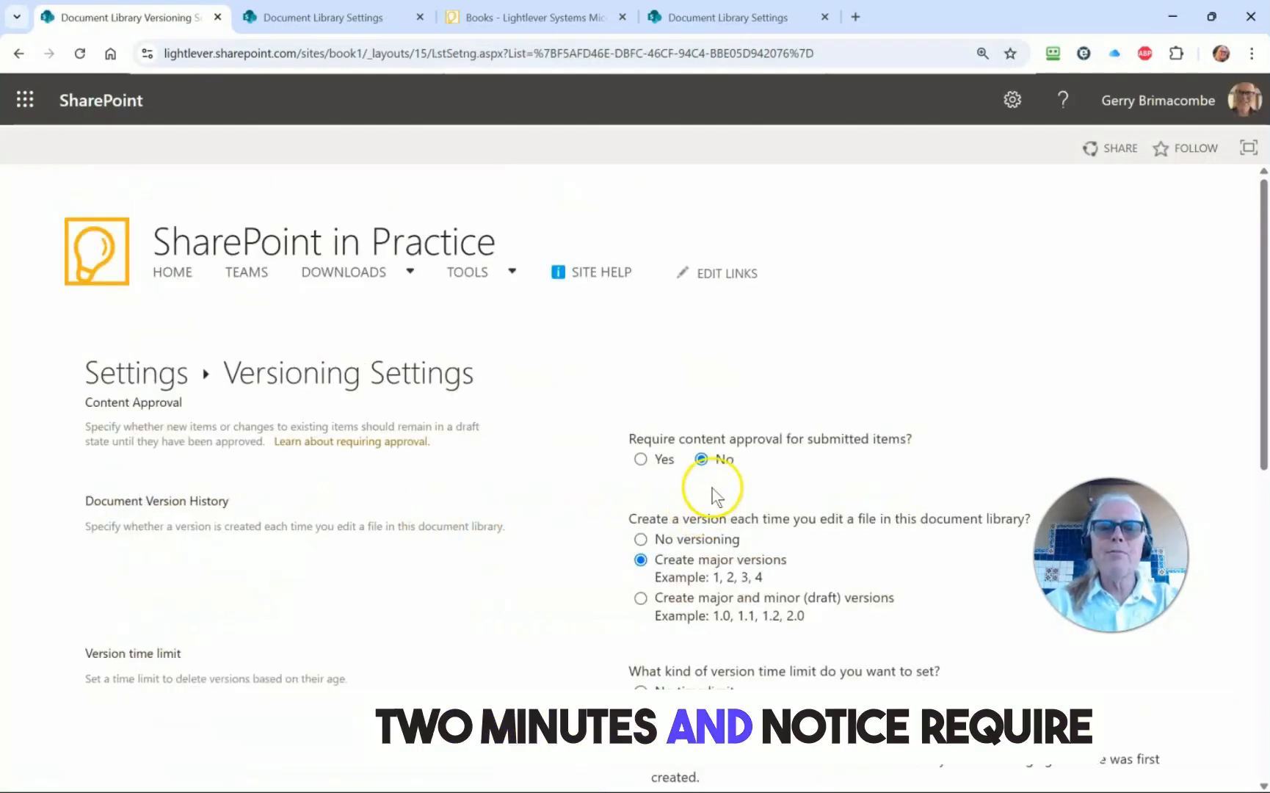
click(640, 460)
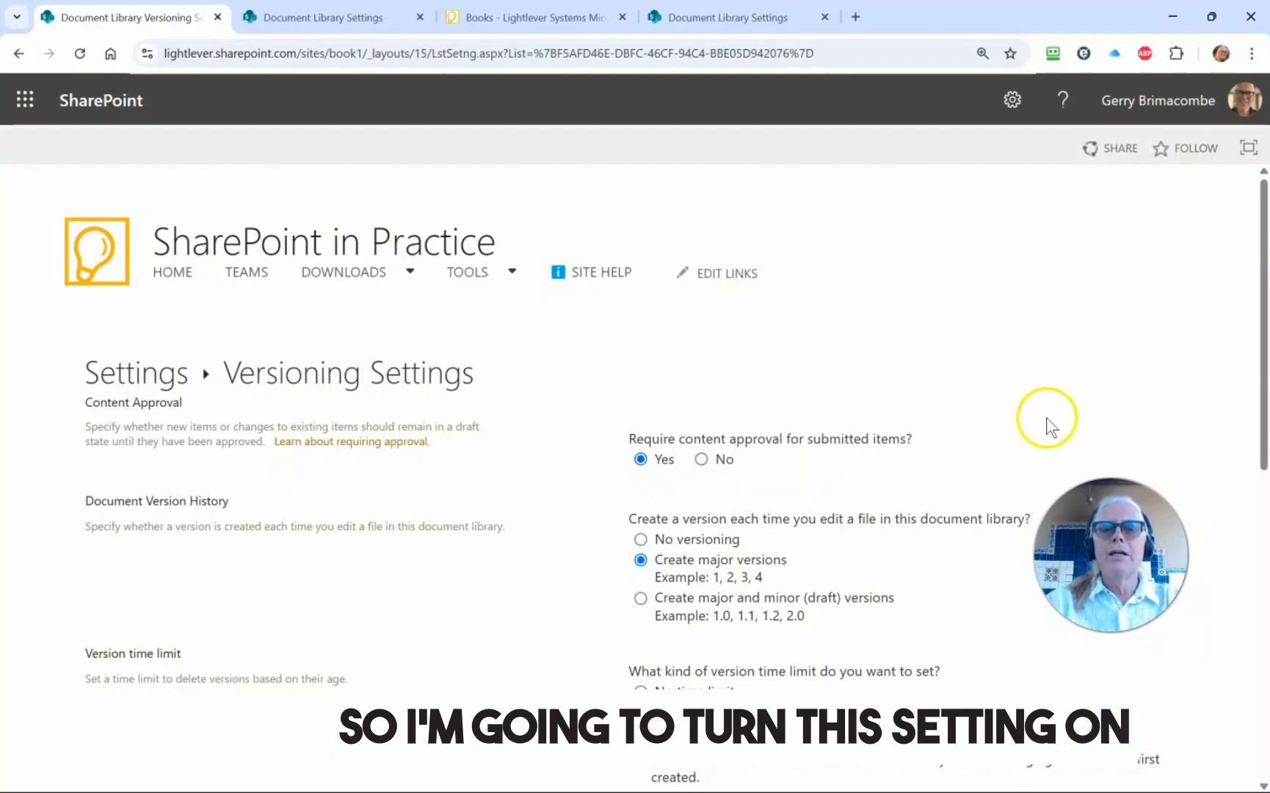
scroll(1046, 419, down, 7)
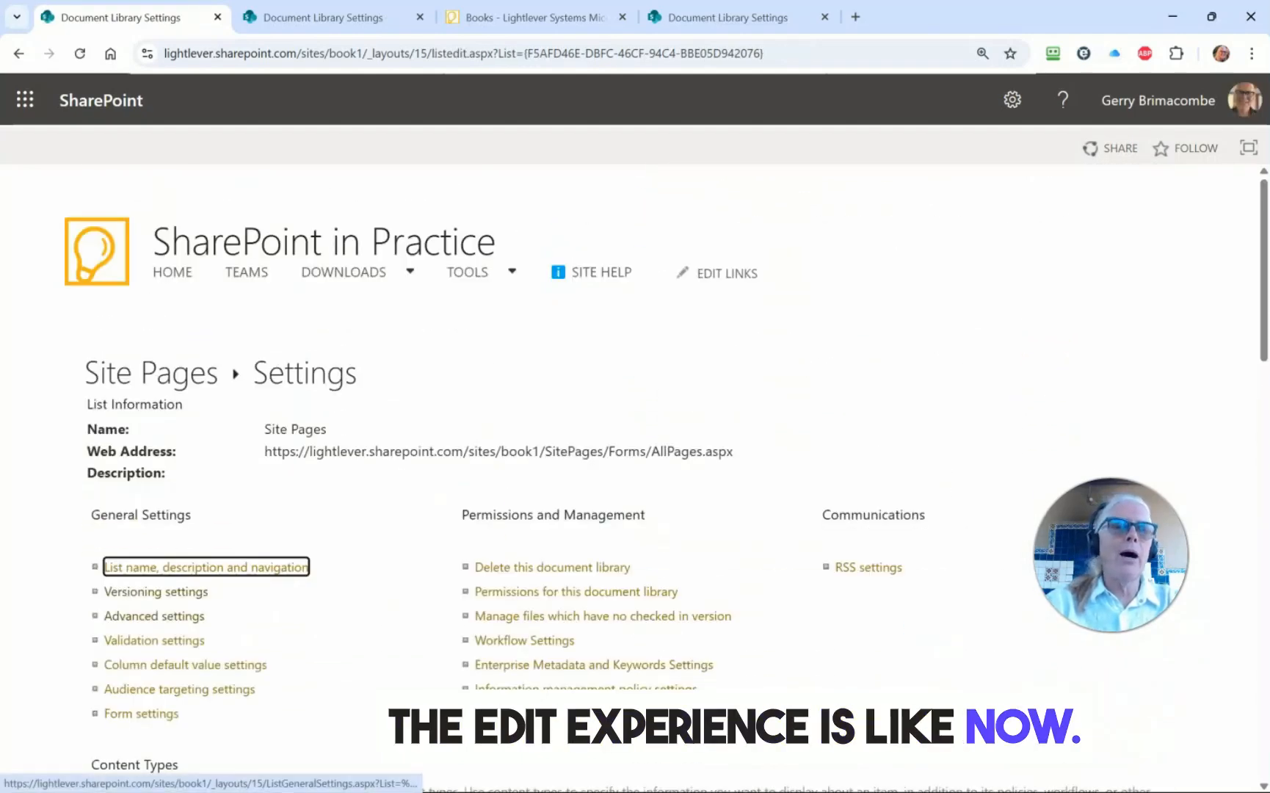
Edit the "Example Policy for Video" page from the Site Pages library, removing the exclamation mark from the "Policy Manual Page Library" heading.
click(170, 376)
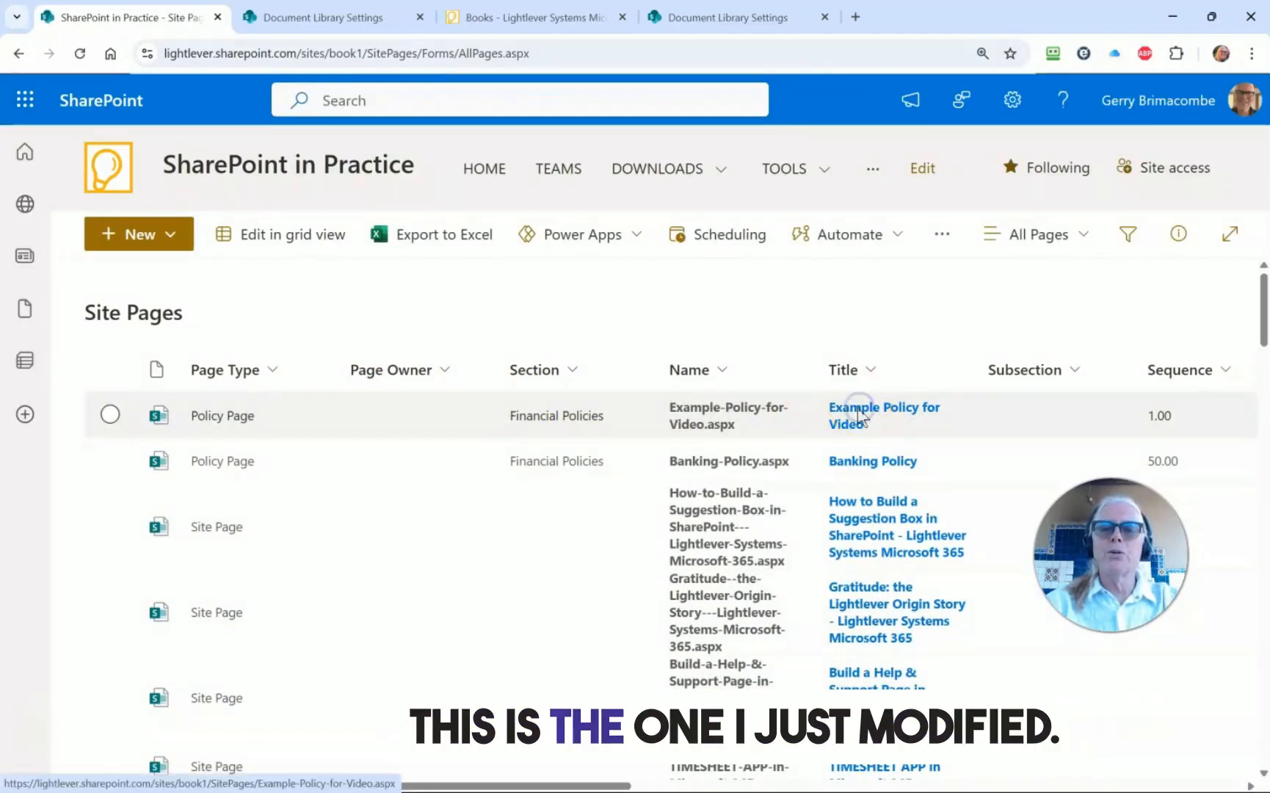
click(857, 416)
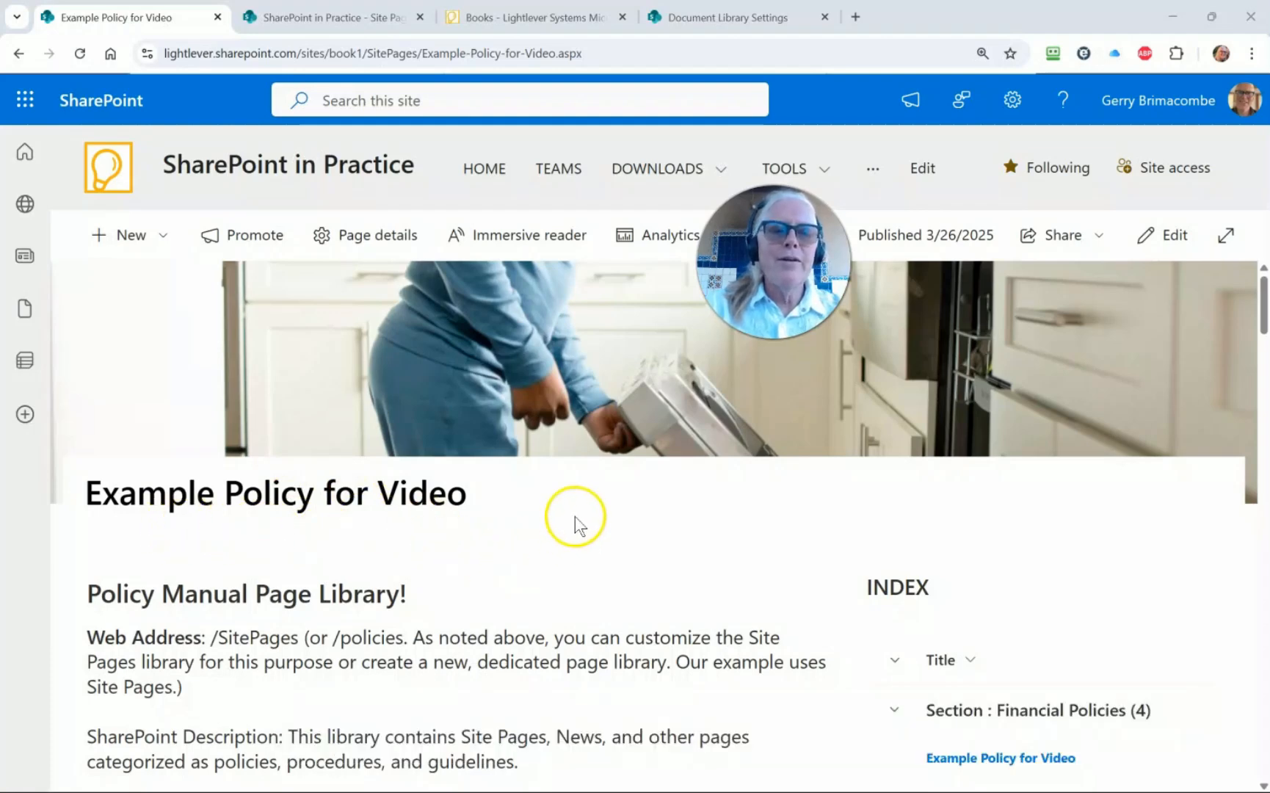
click(1167, 236)
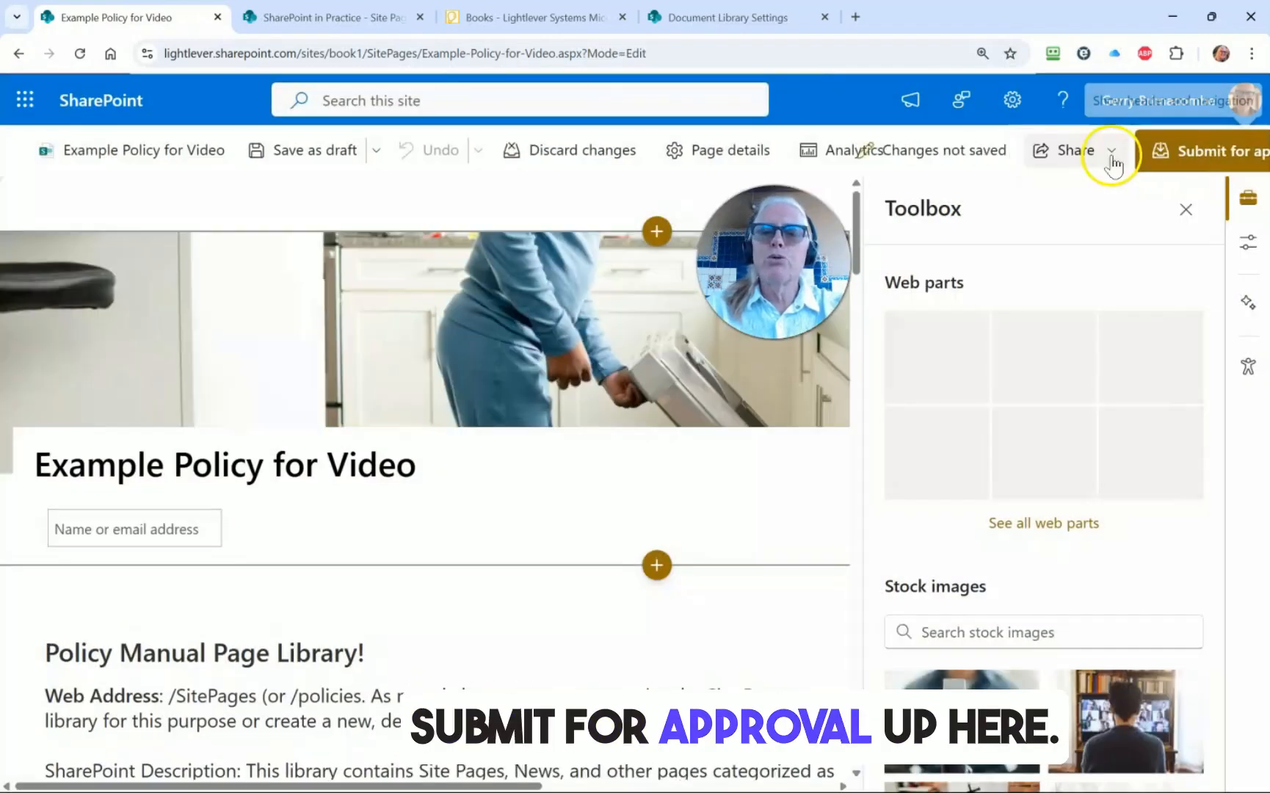
click(388, 651)
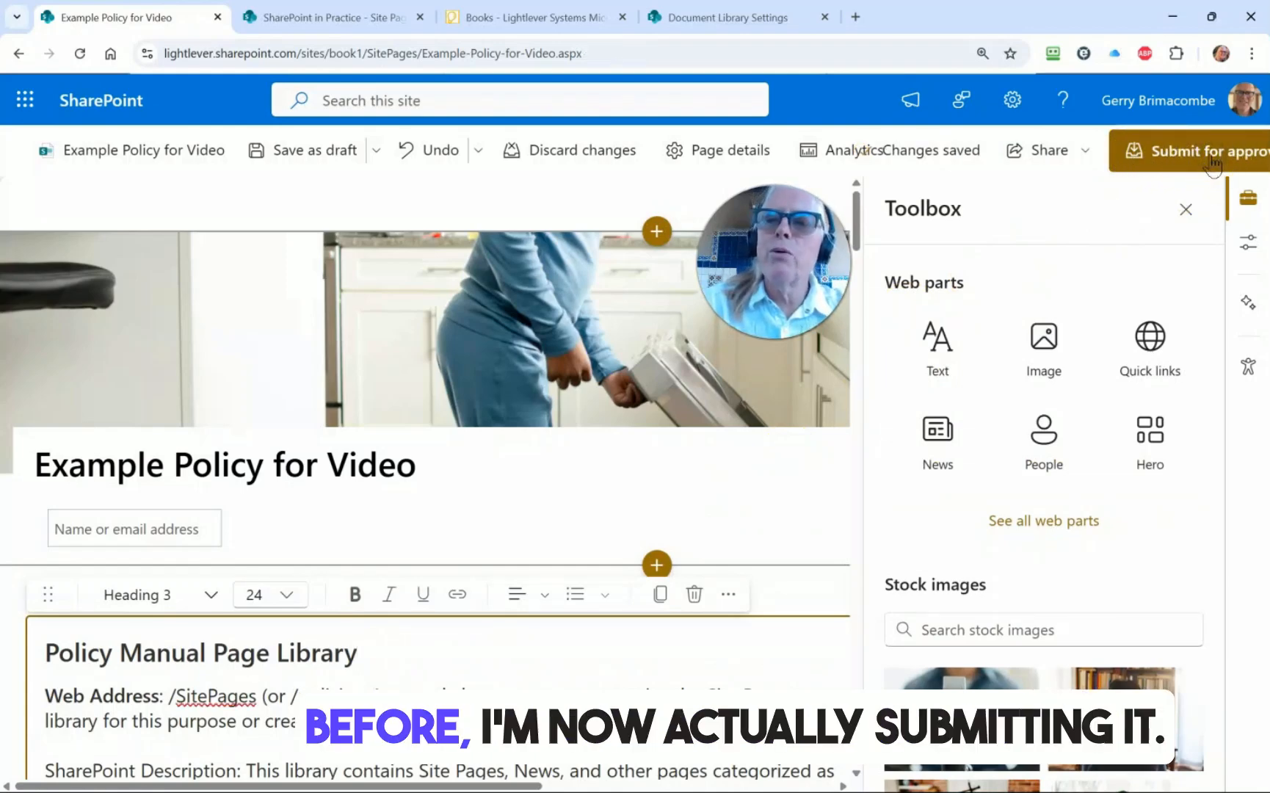
Submit the "Example Policy for Video" page for approval with the comment "Example change update".
click(1145, 168)
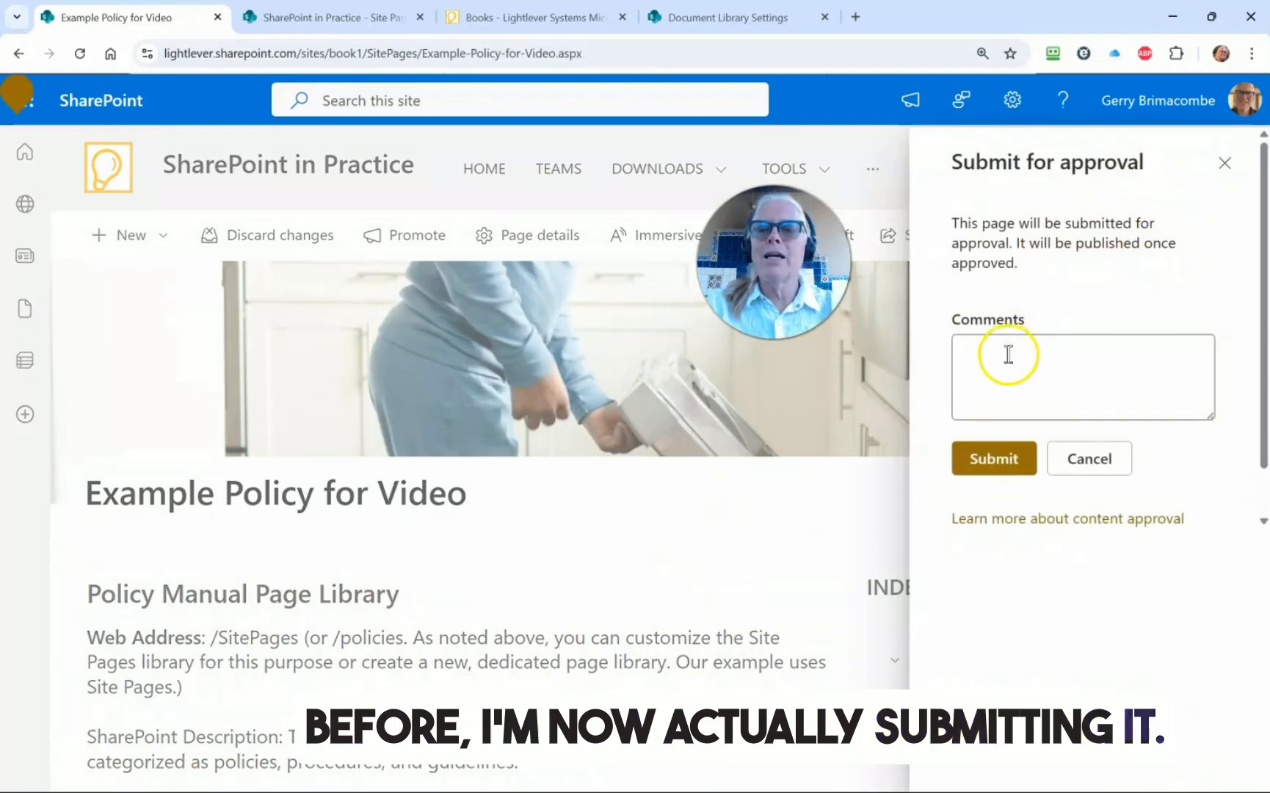
click(1020, 353)
text(Example)
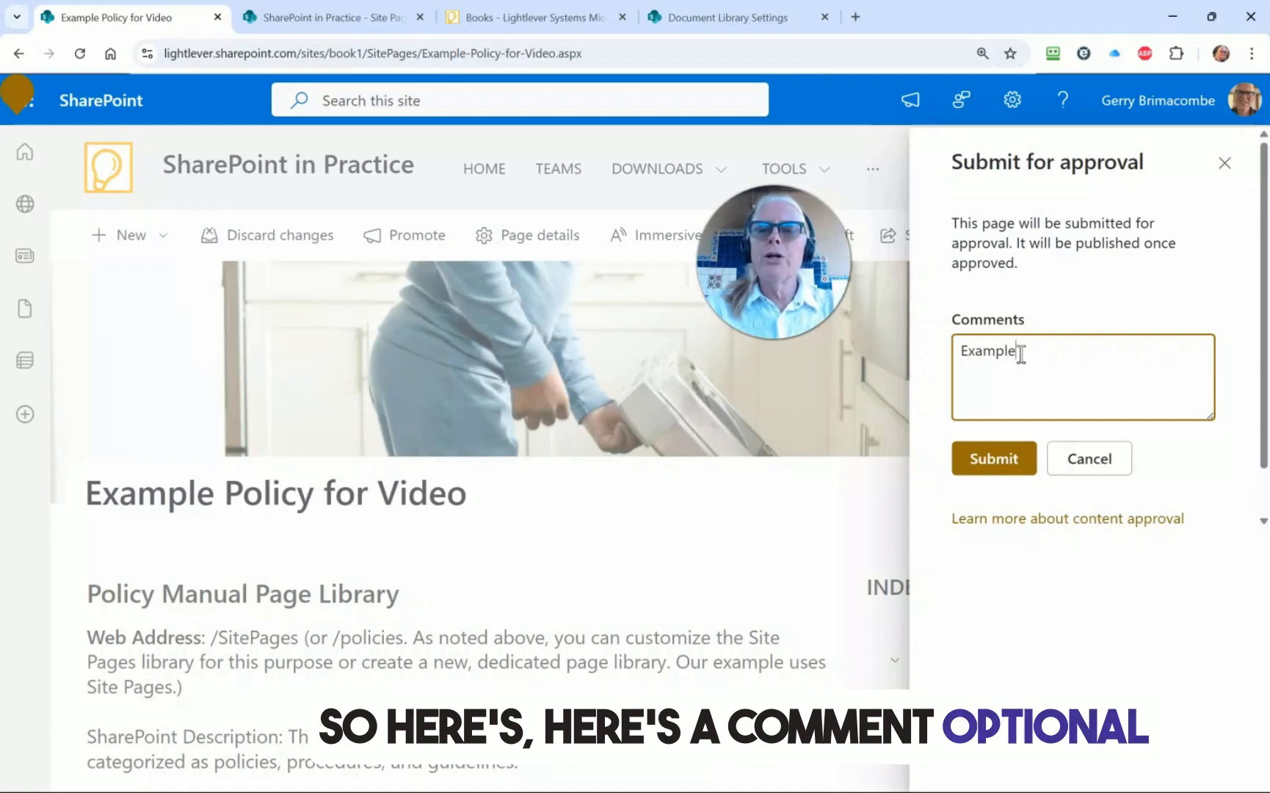
click(1071, 375)
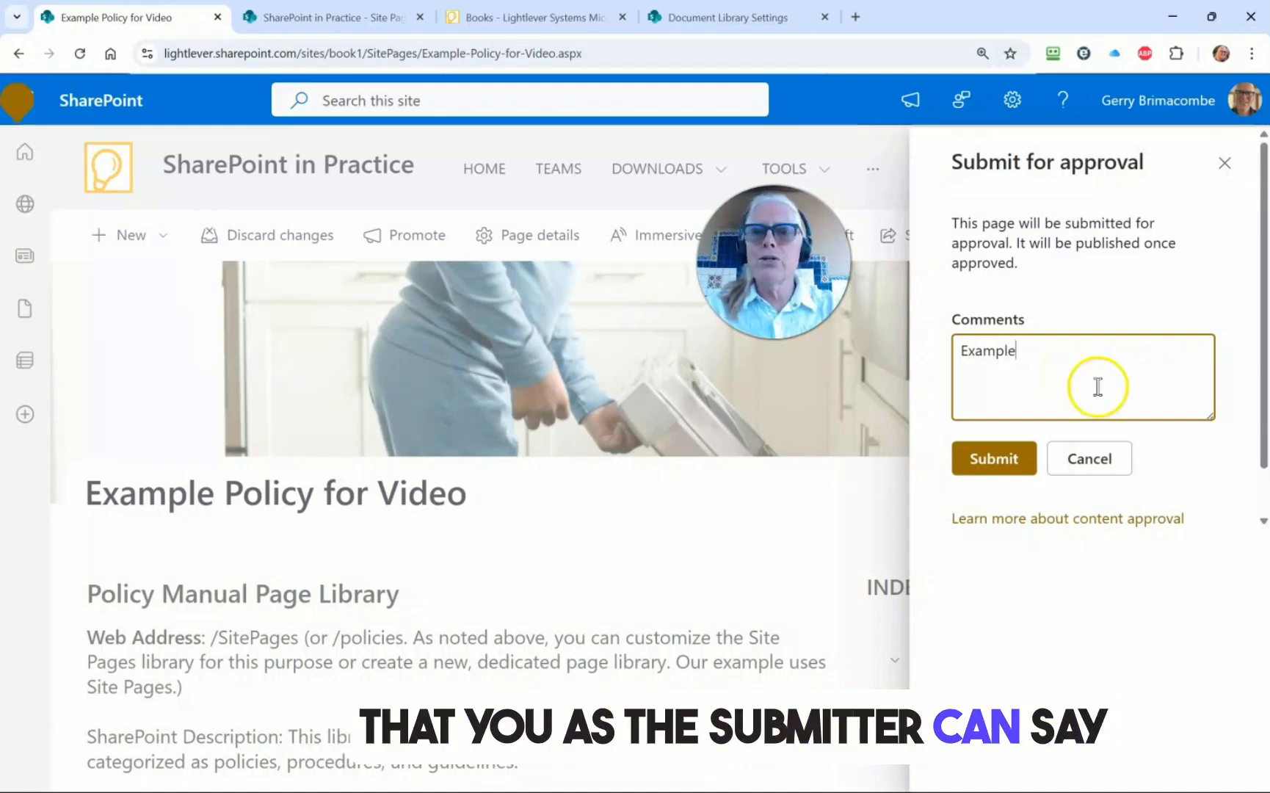
text(change update)
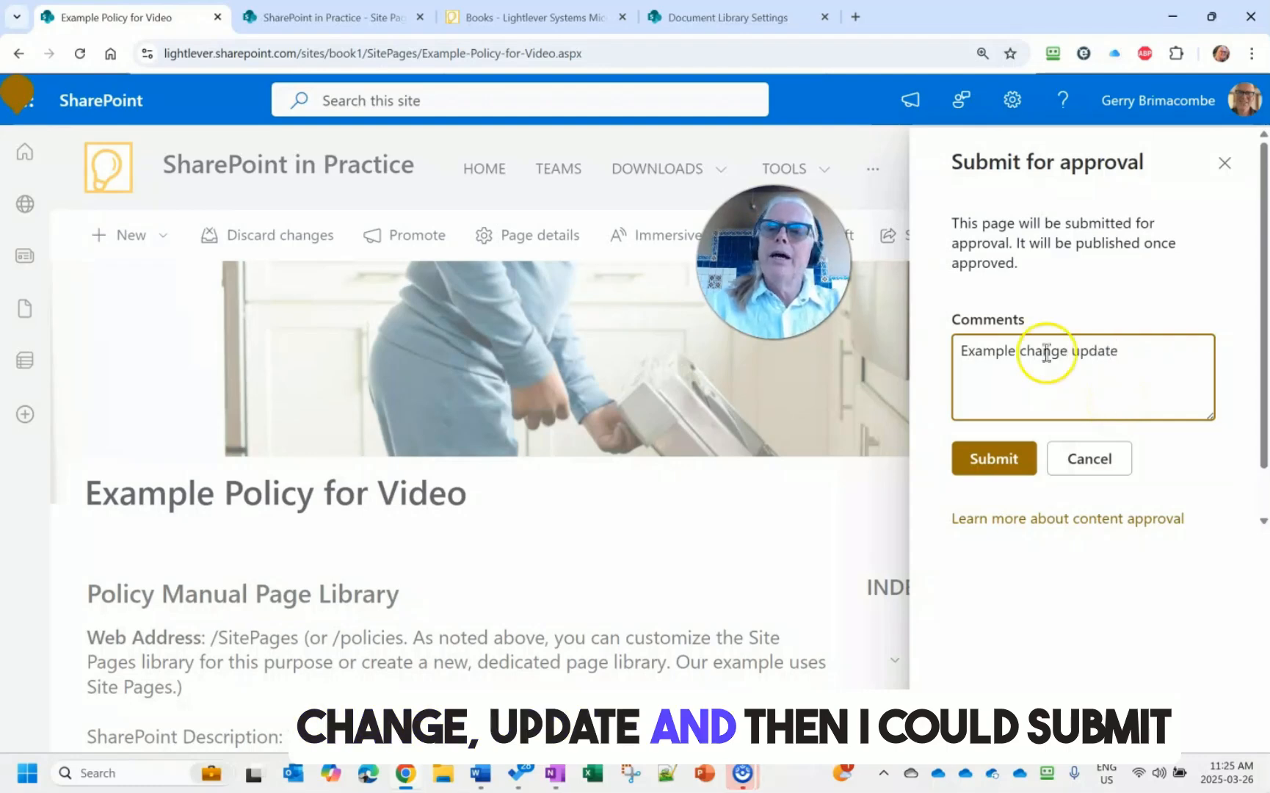
click(995, 458)
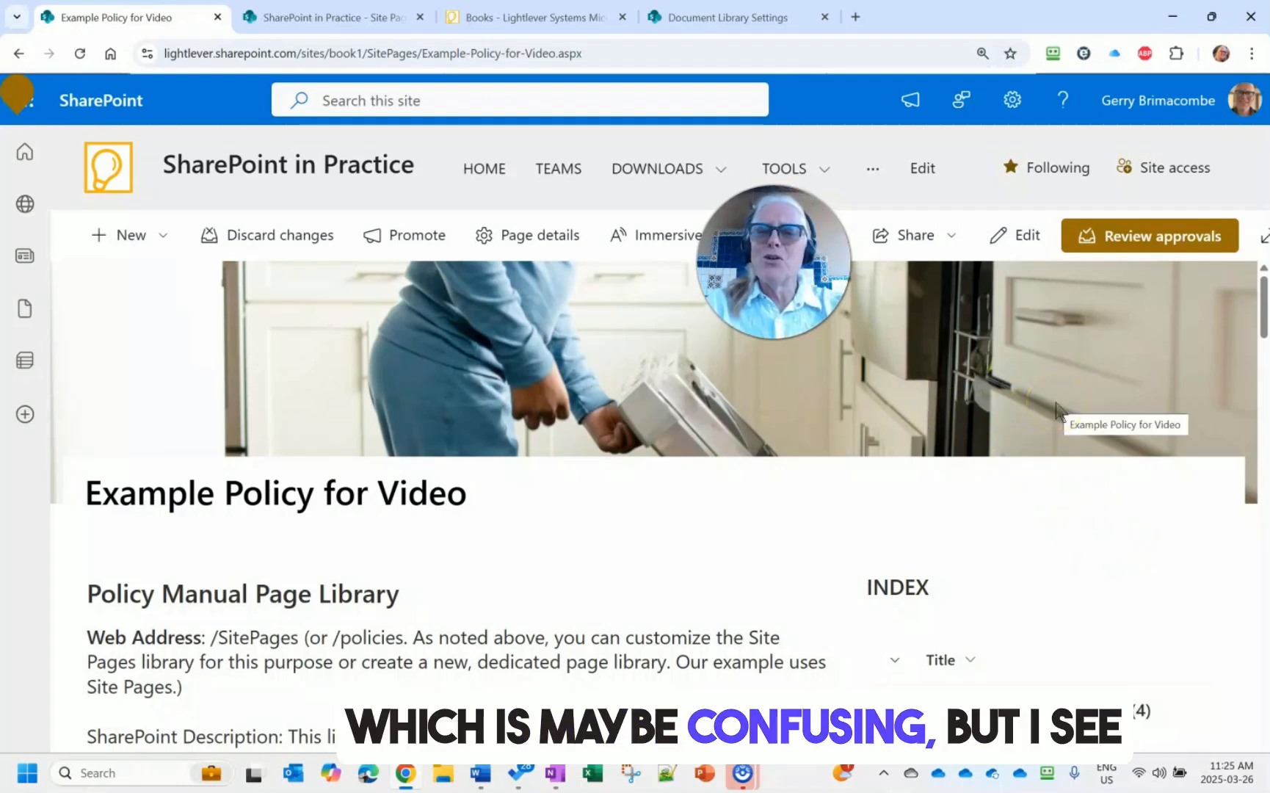
Try to approve the pending submission of the "Example Policy for Video" page, and dismiss the resulting message.
click(1142, 237)
click(991, 443)
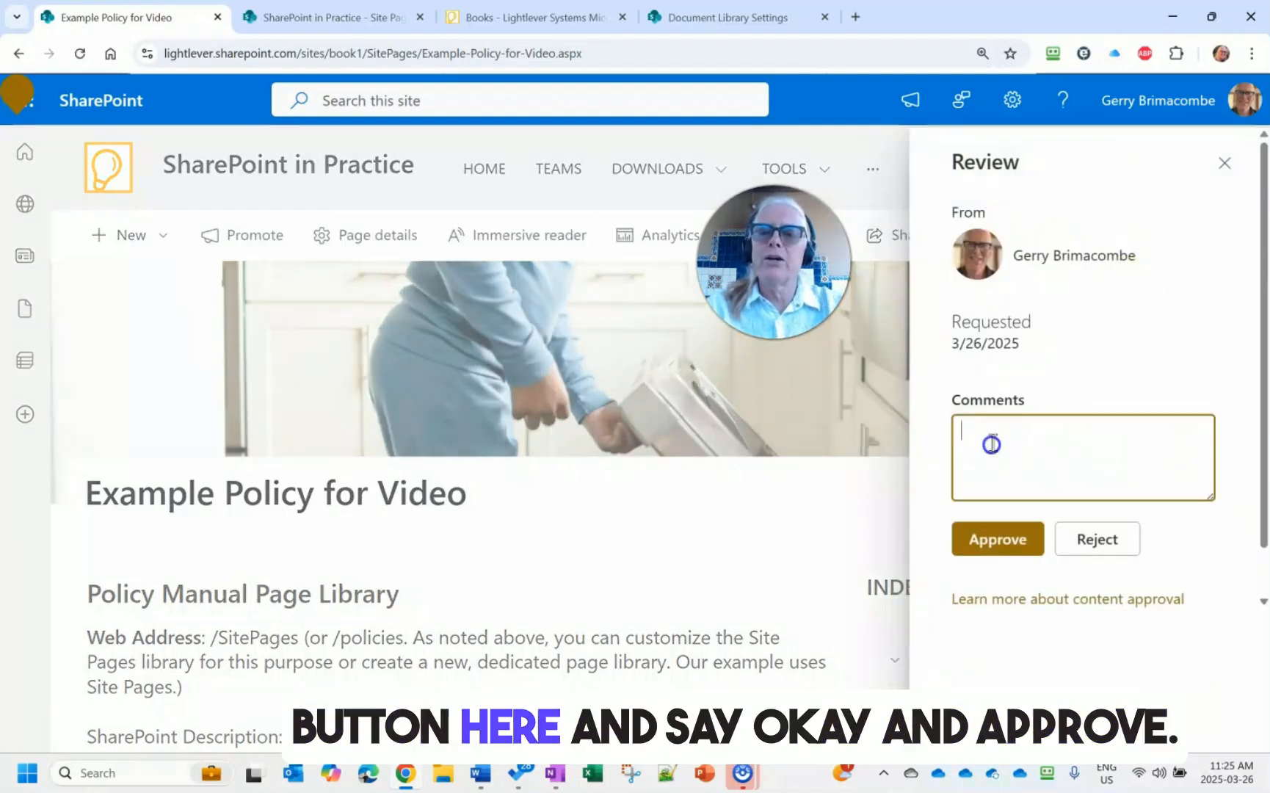
click(997, 538)
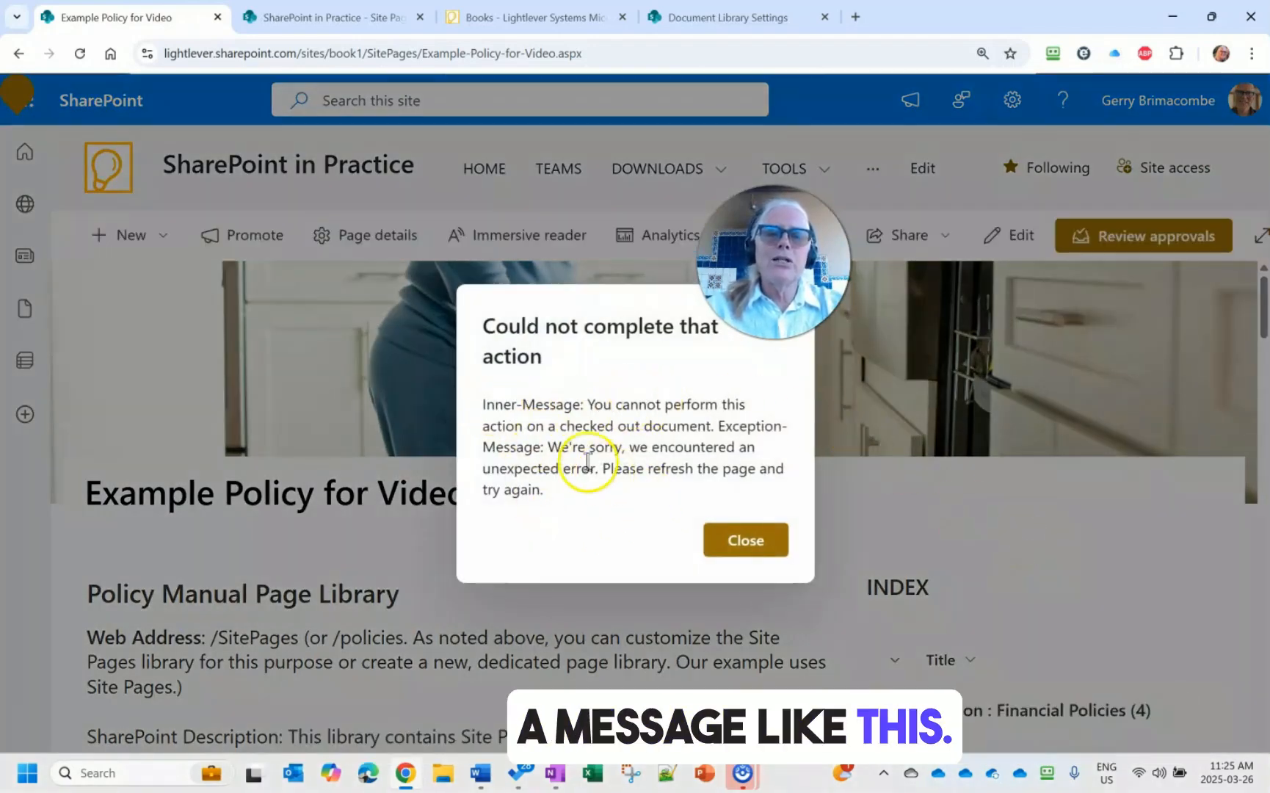
drag(585, 410, 701, 424)
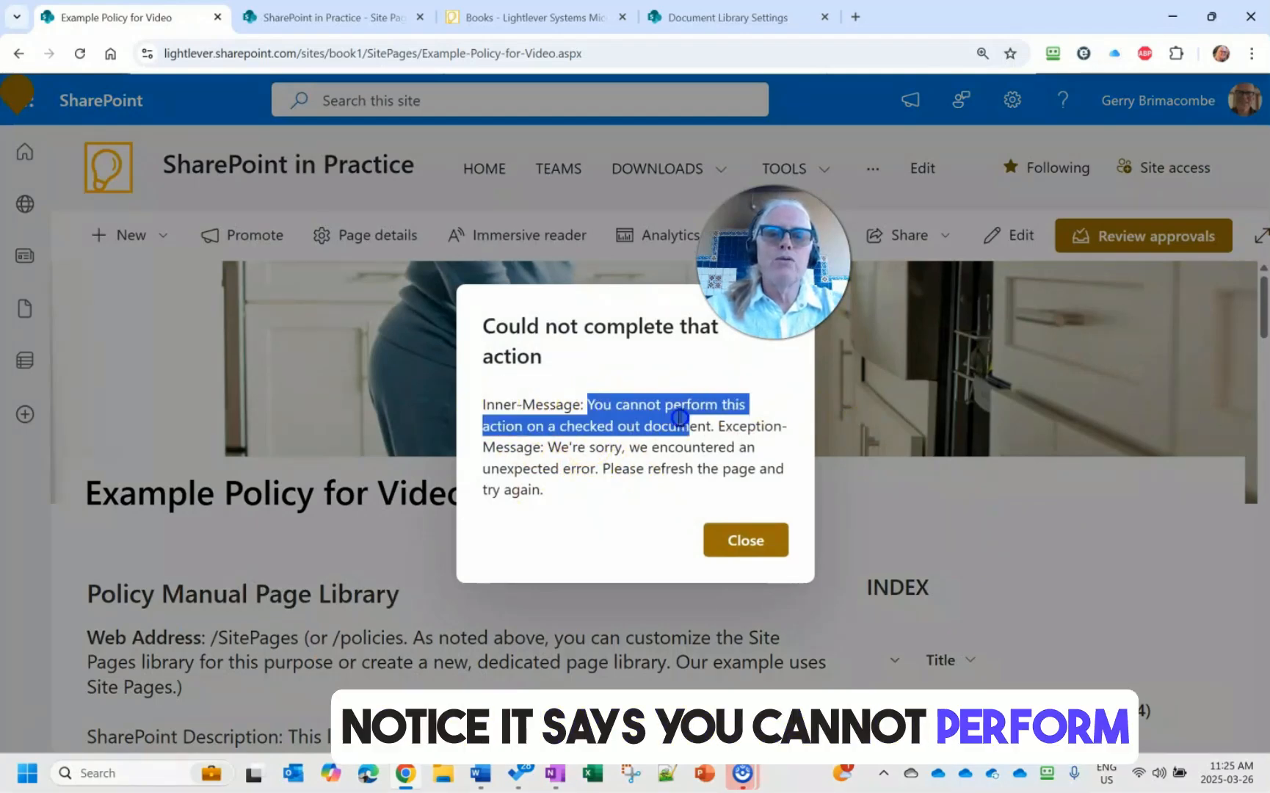
click(726, 544)
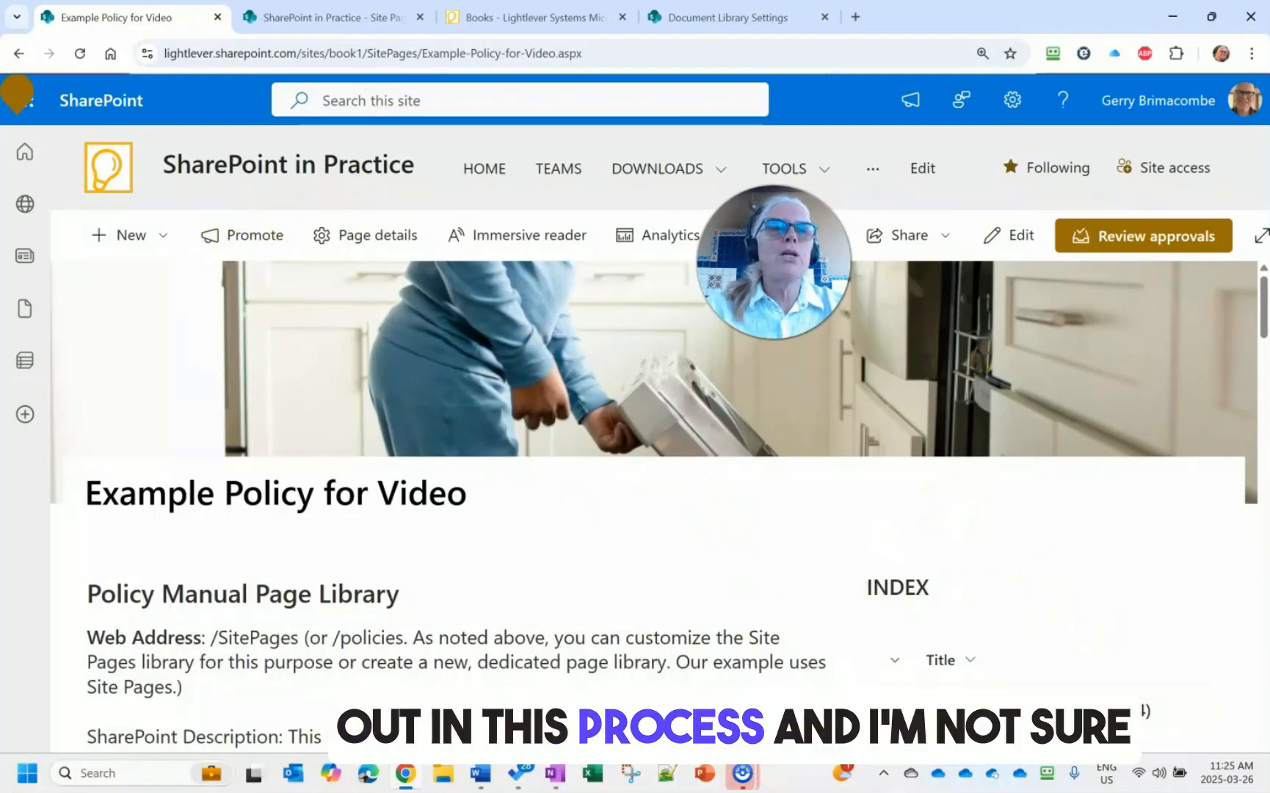
Refresh the Site Pages library and check in Example-Policy-for-Video.aspx without a comment.
click(309, 19)
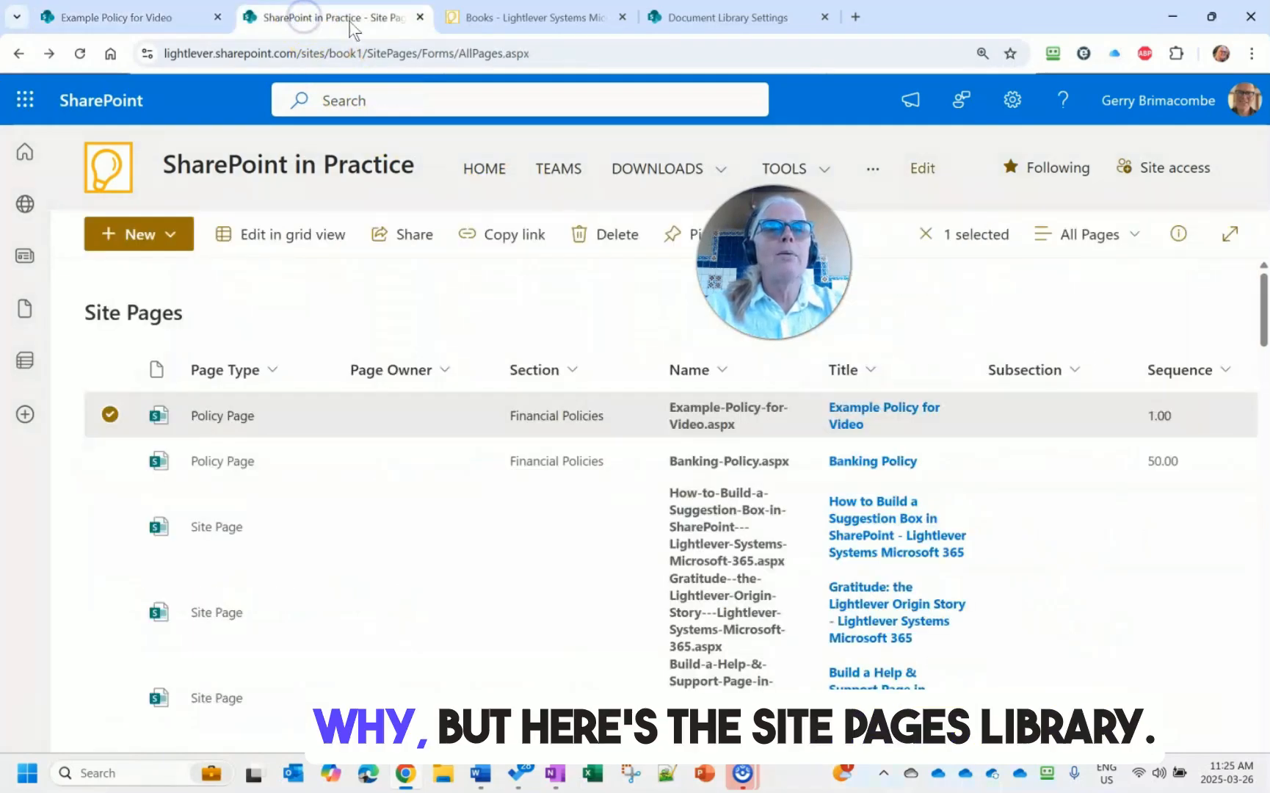
click(76, 54)
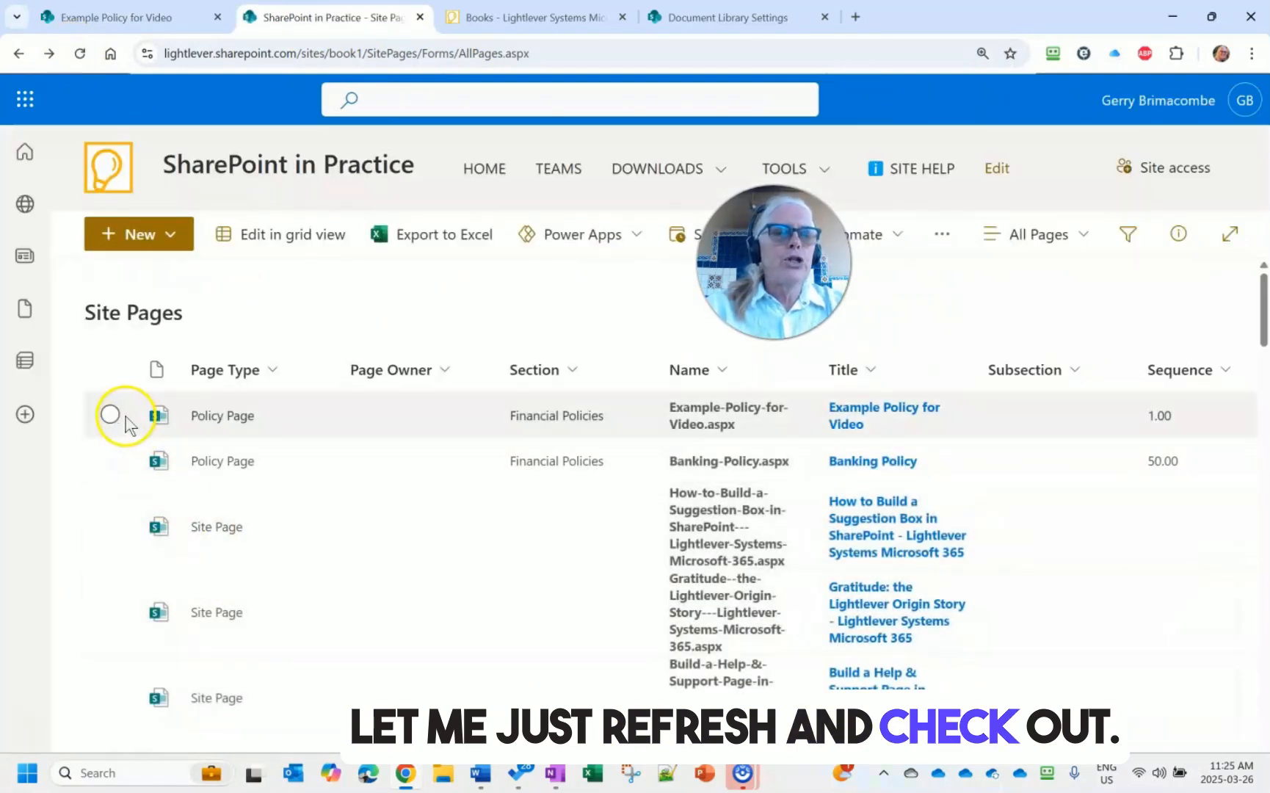
click(110, 416)
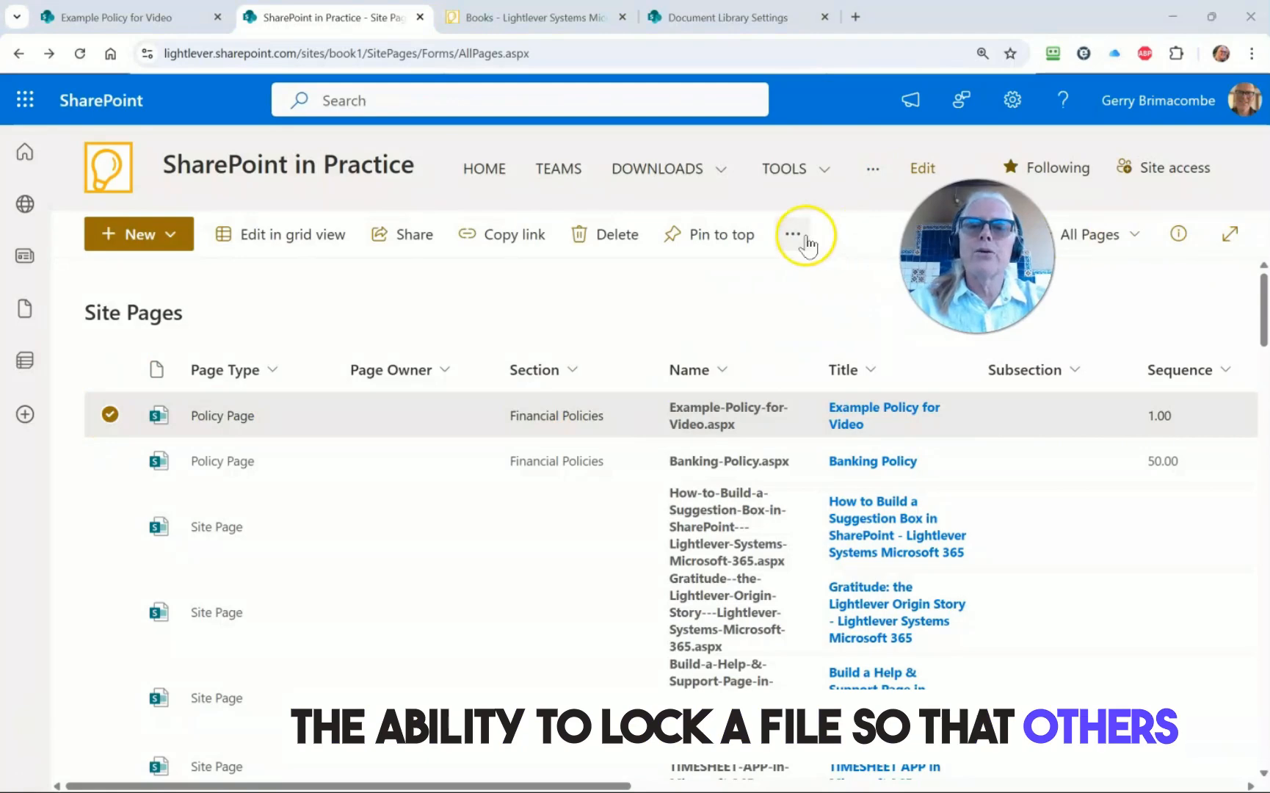
click(798, 234)
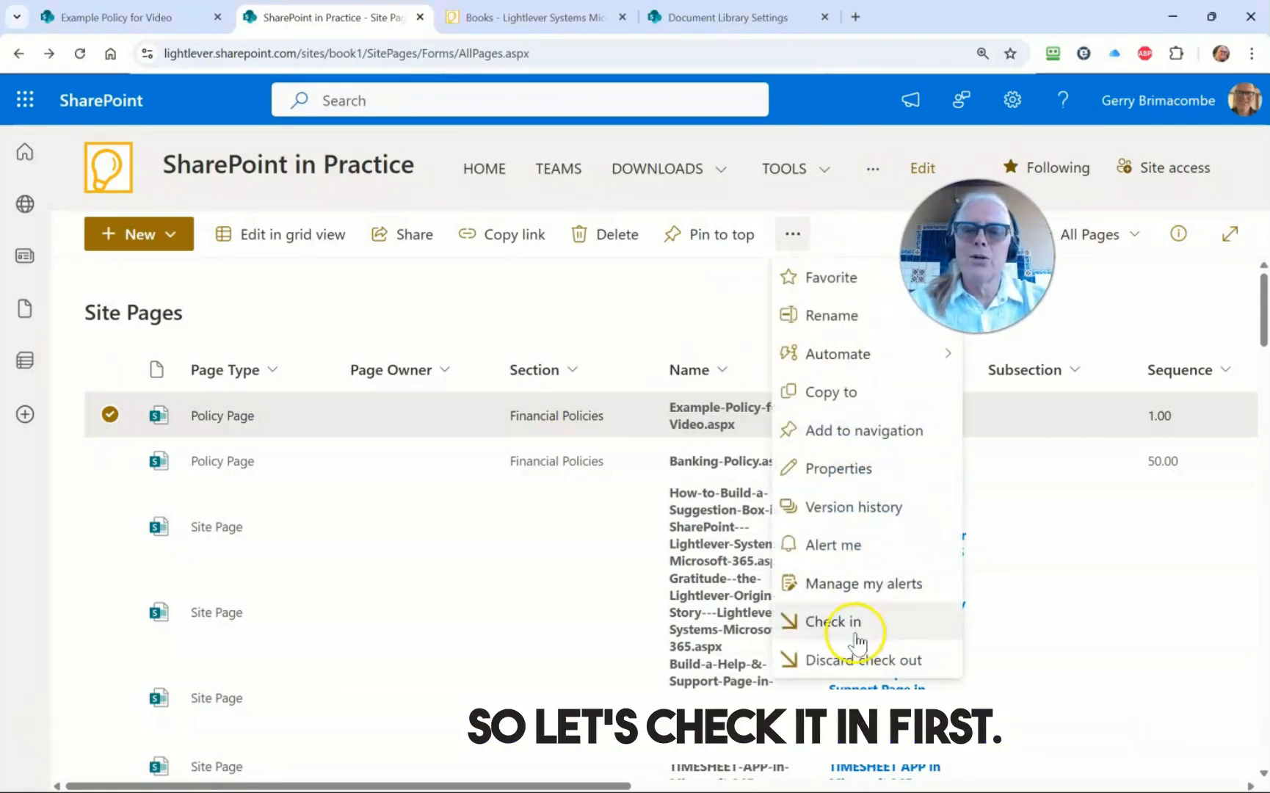
click(846, 625)
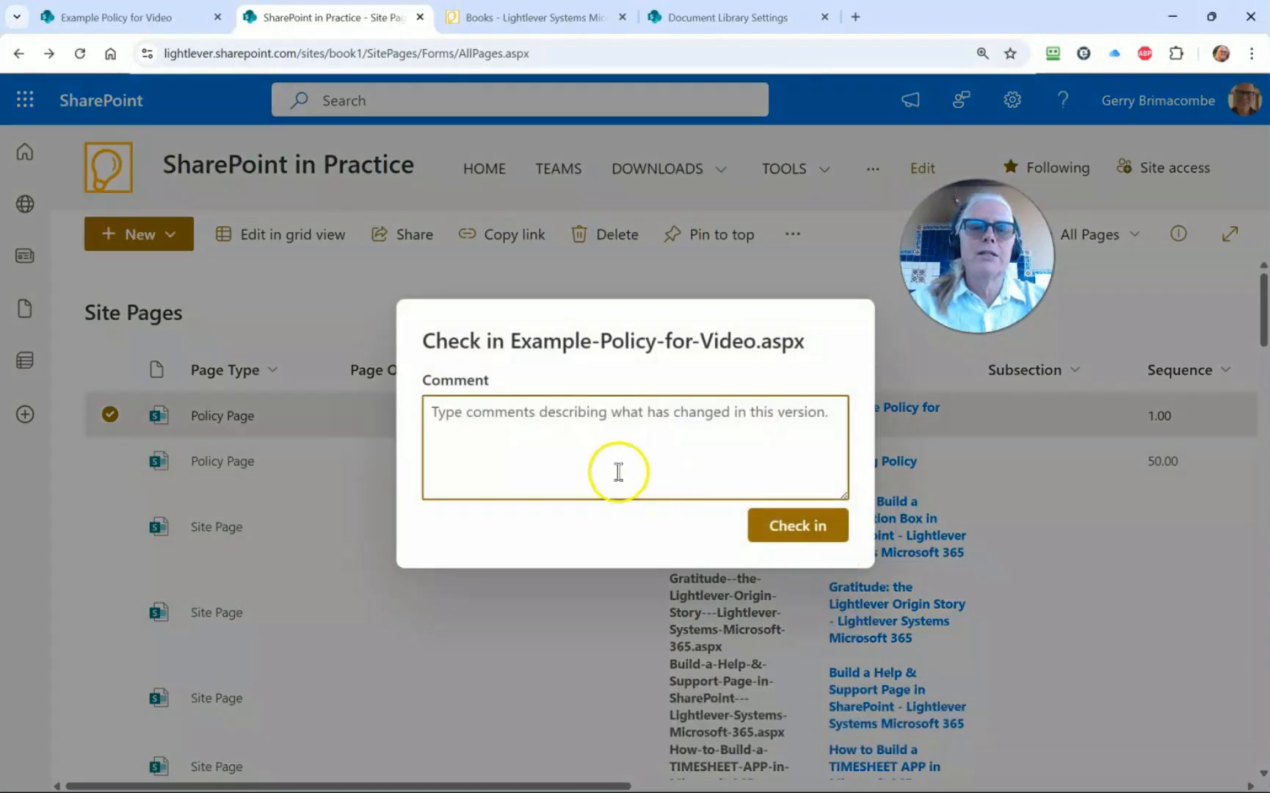
click(772, 544)
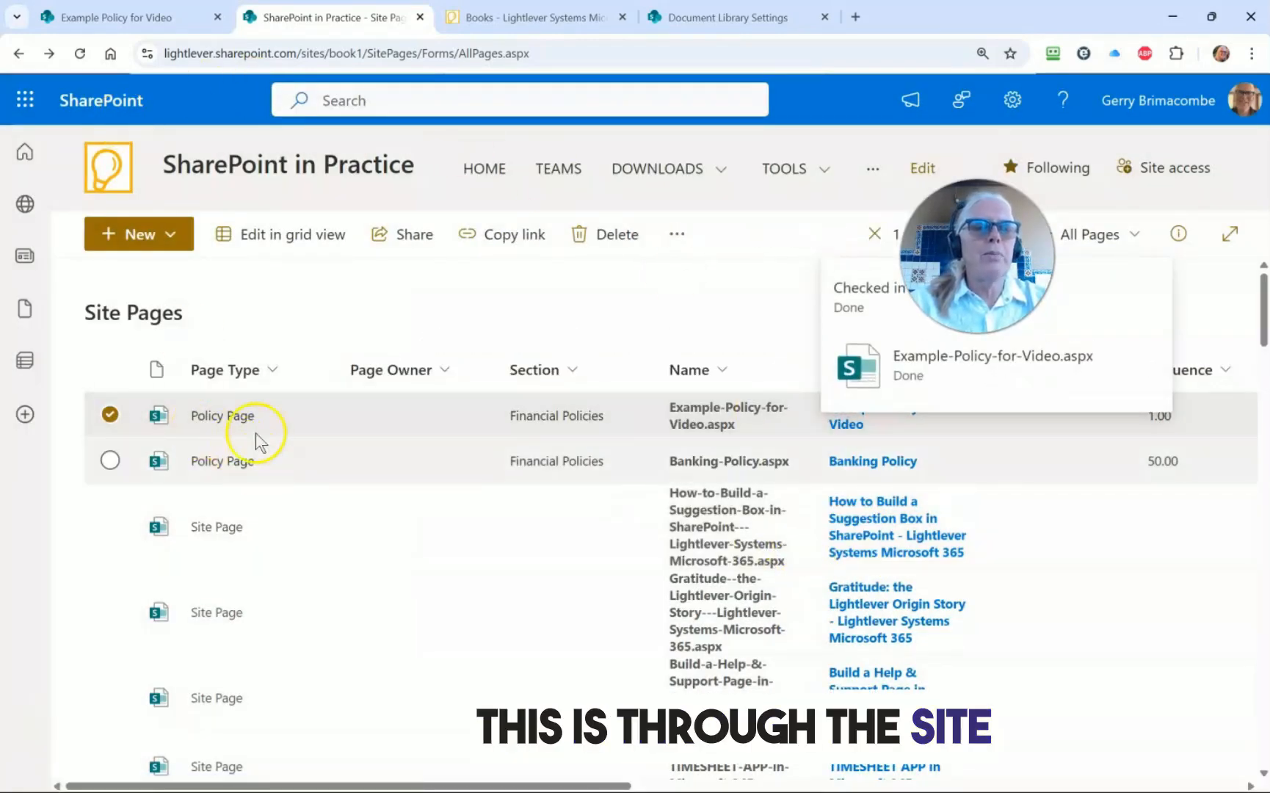
Reload the "Example Policy for Video" page and approve its pending submission with the comment "okay".
click(112, 22)
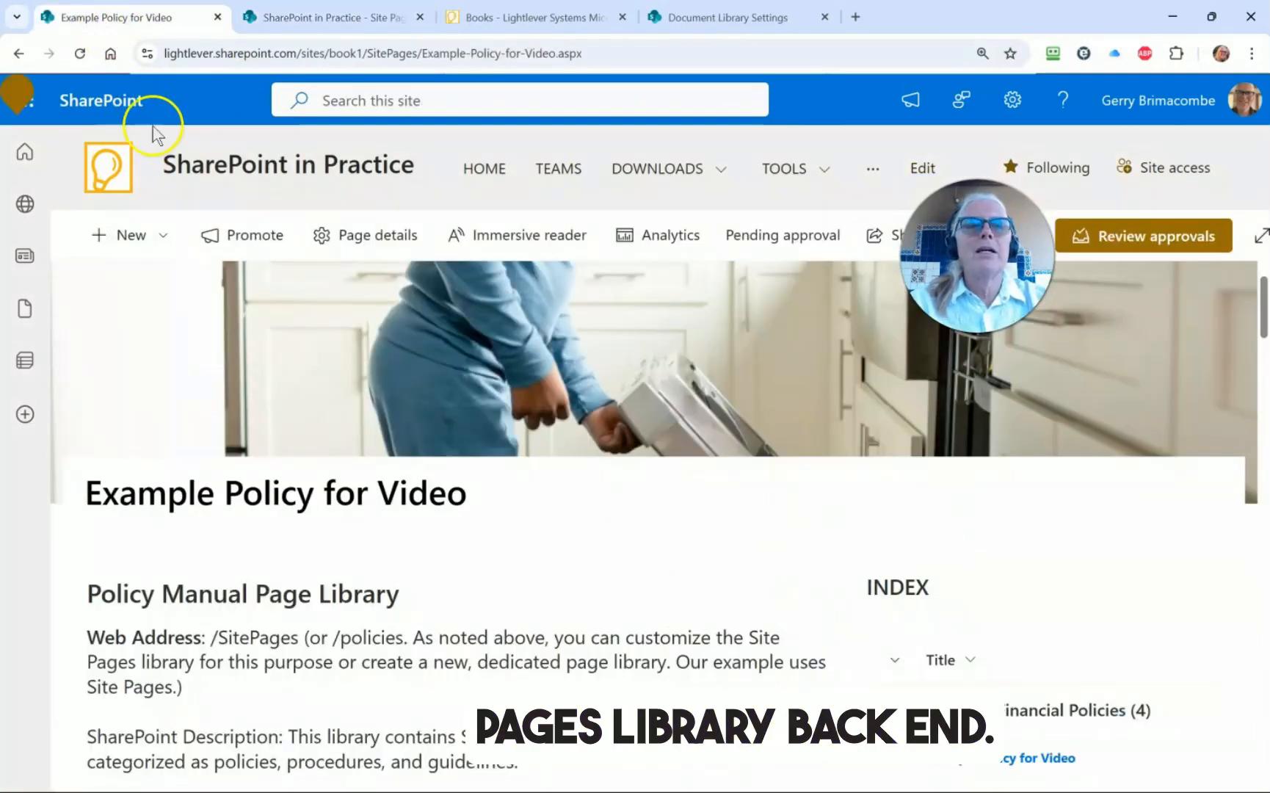
click(80, 53)
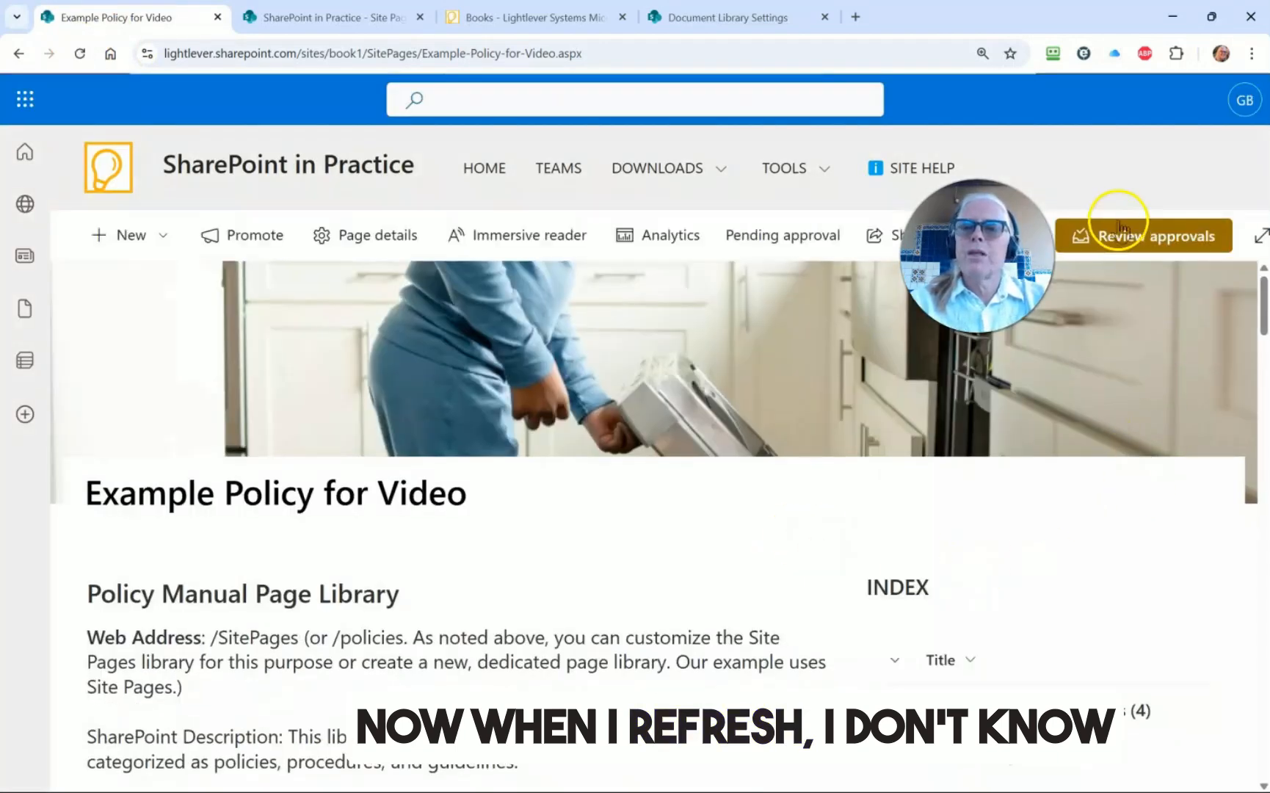
click(1150, 242)
click(979, 444)
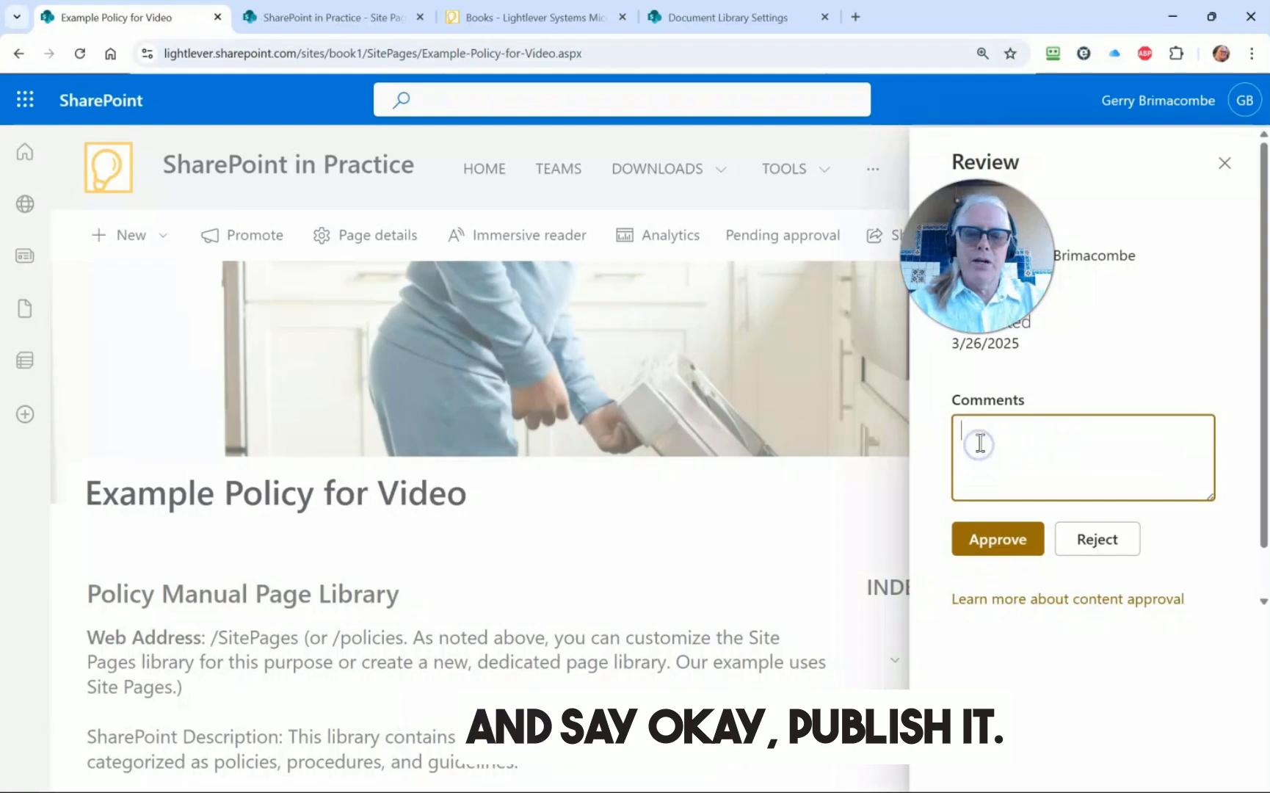
text(okay)
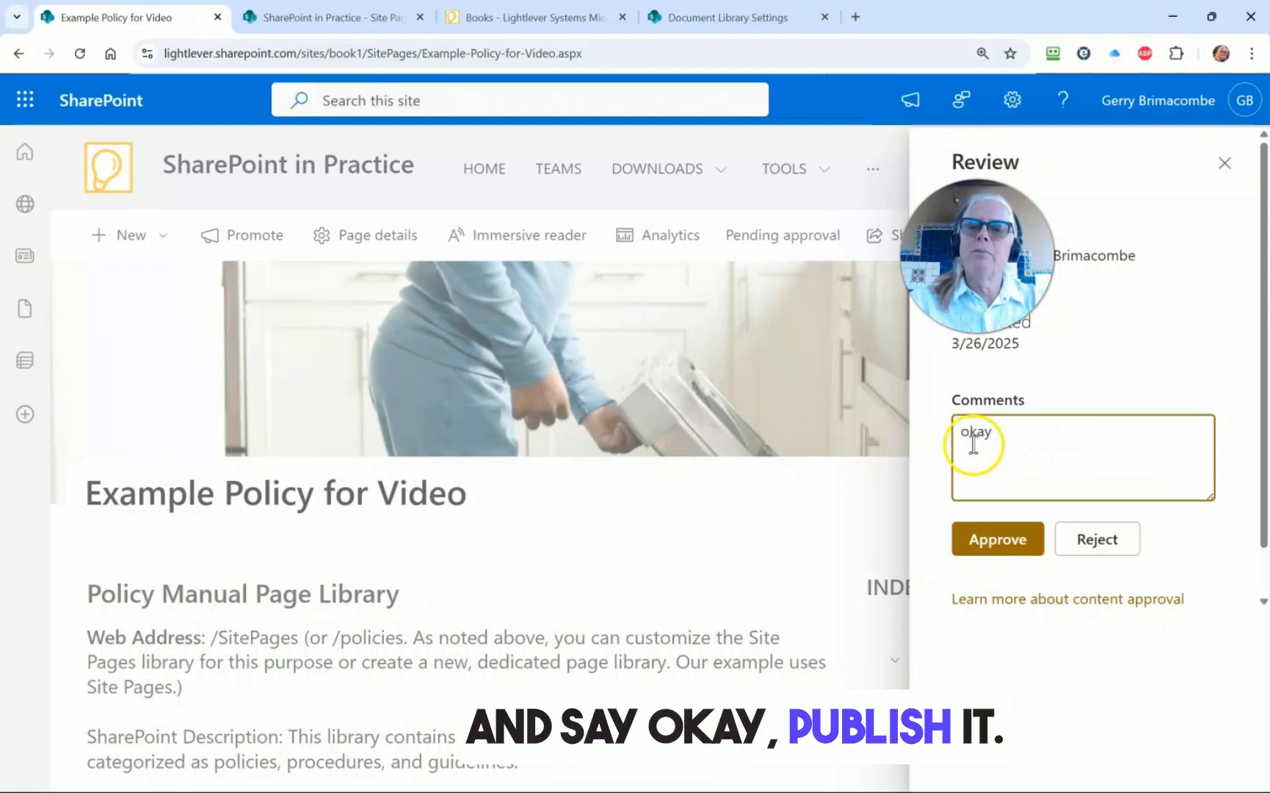
click(1011, 541)
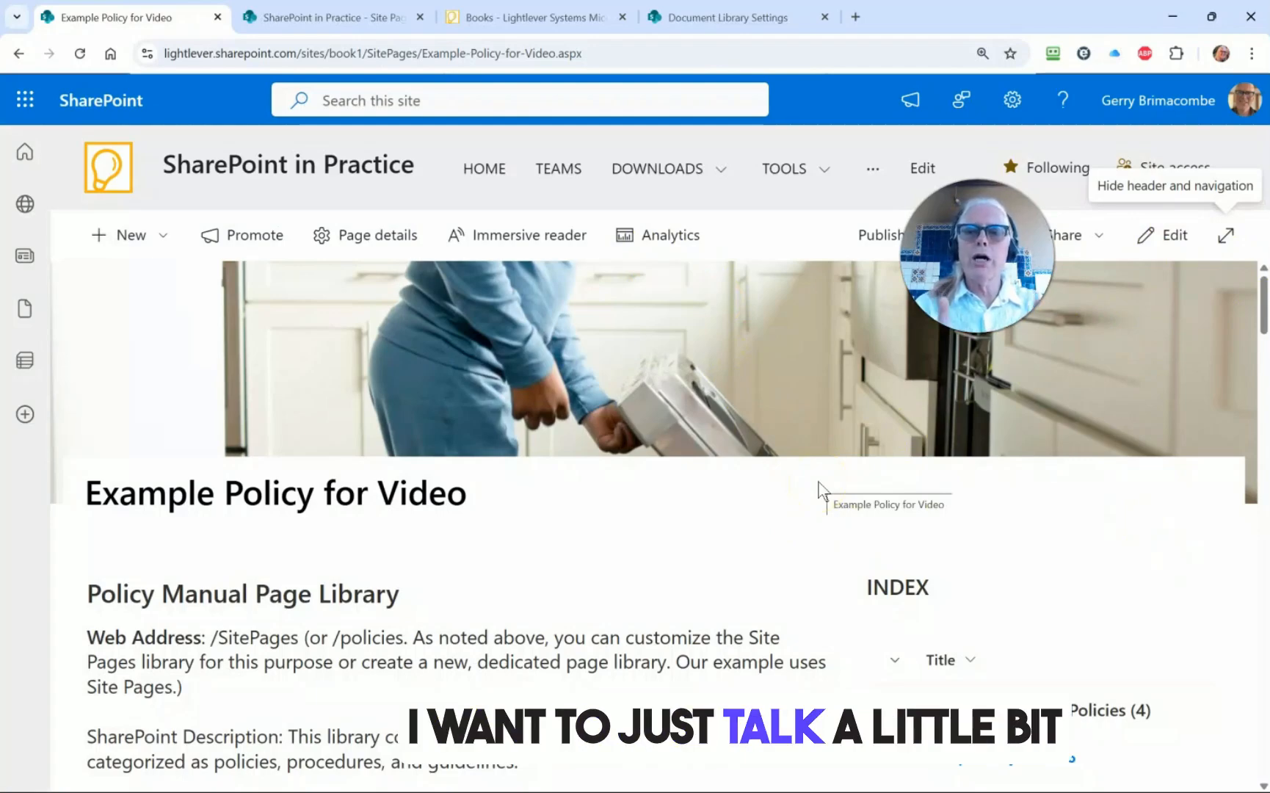
click(846, 425)
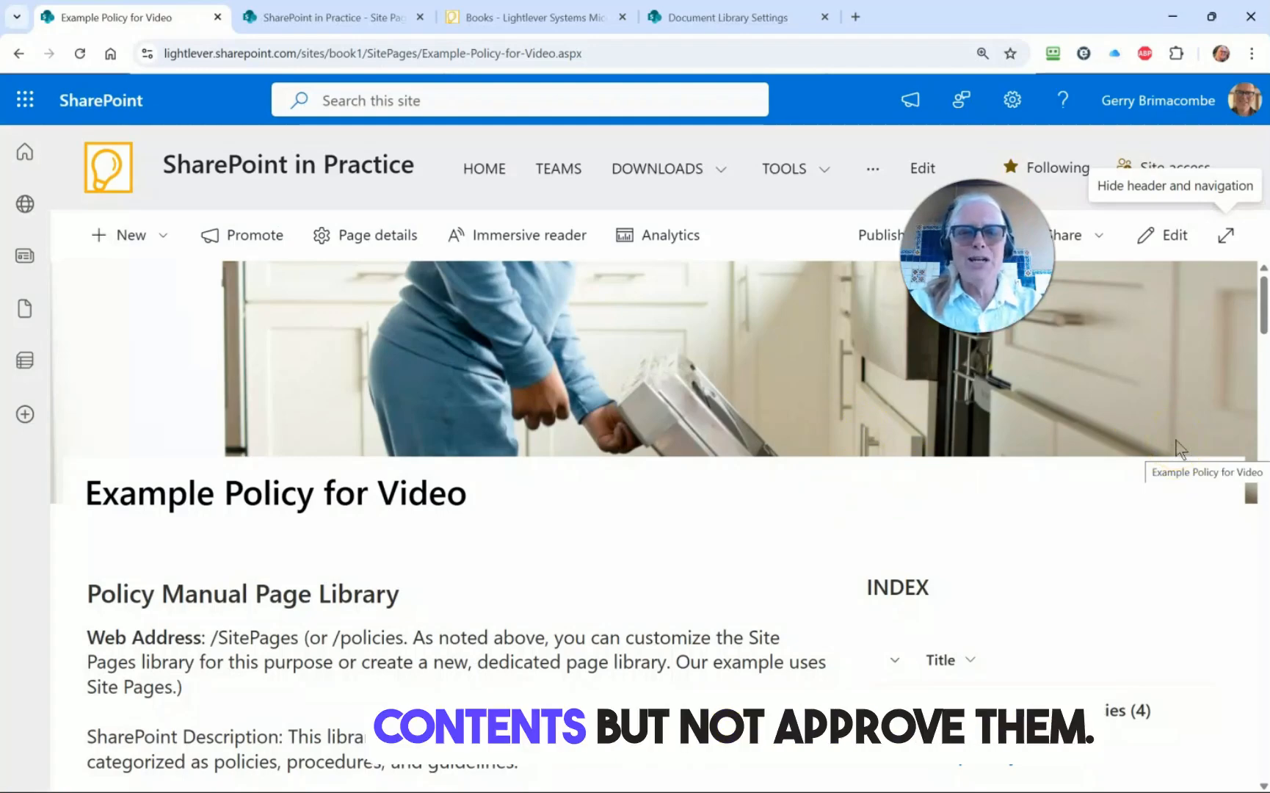
Open the site's advanced permissions settings and bring up its list of permission levels.
click(1013, 103)
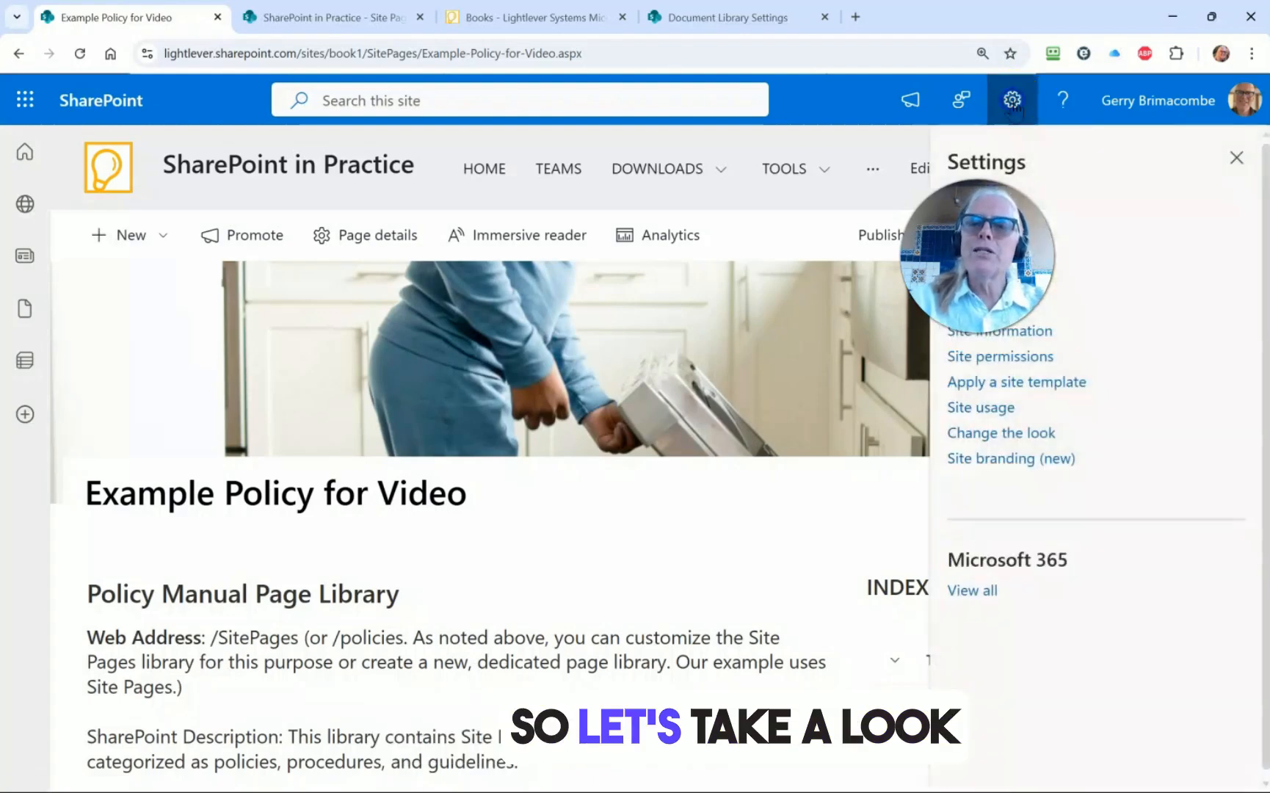
click(1007, 357)
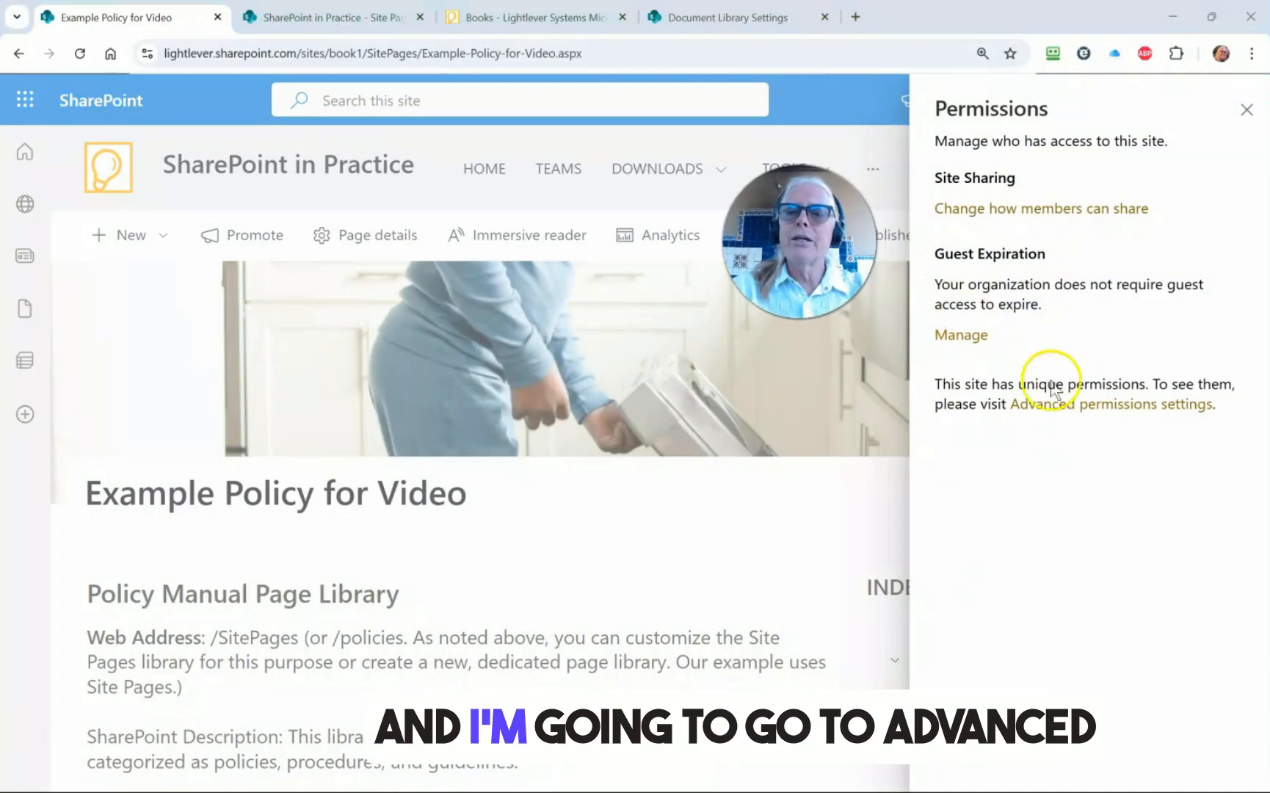
click(1086, 413)
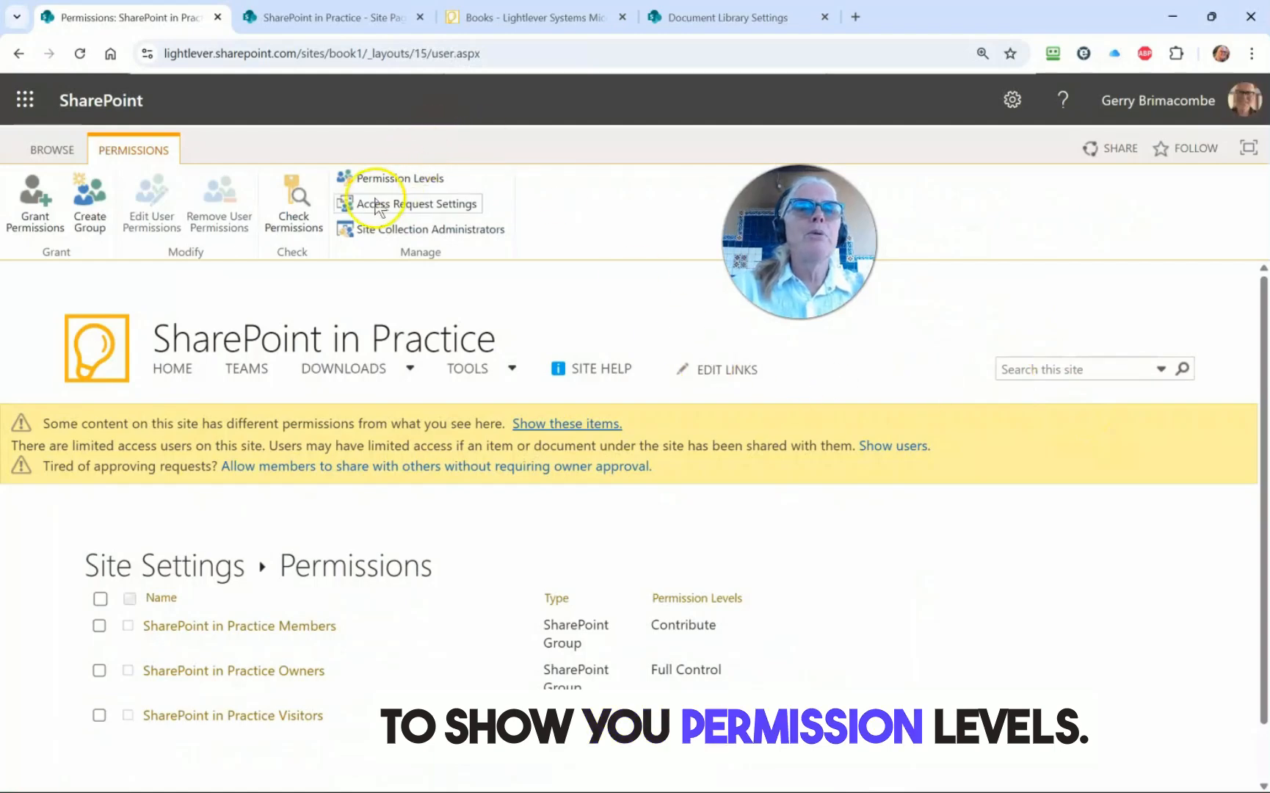
click(372, 183)
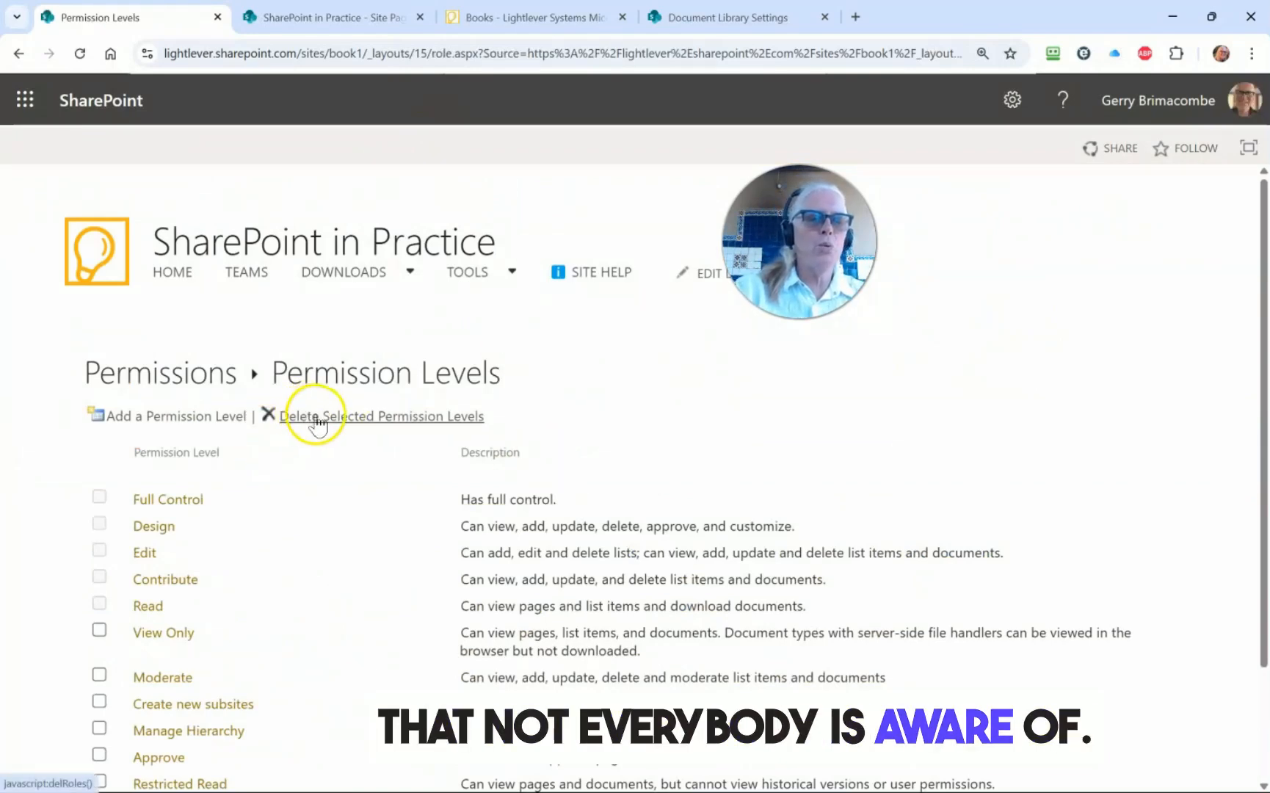
scroll(316, 425, down, 1)
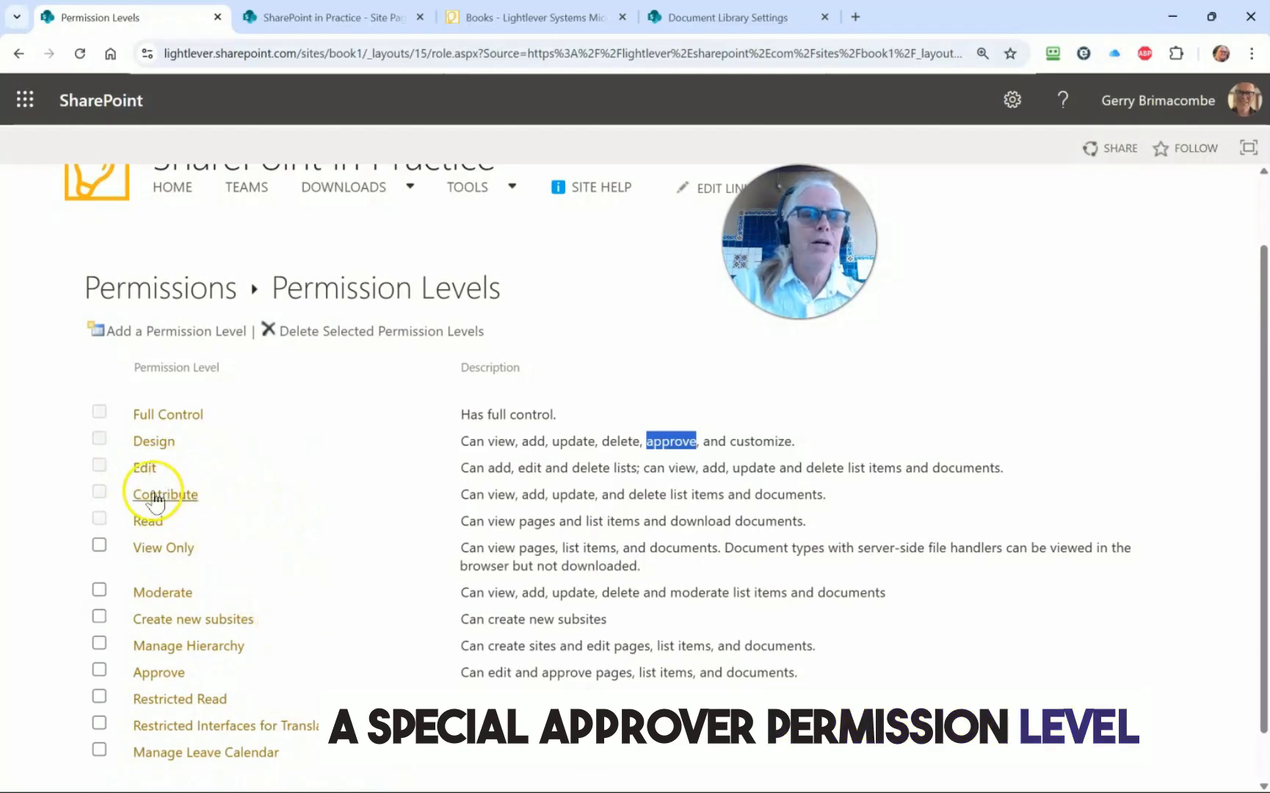
Copy the Edit permission level and name the copy "Edit & Approve".
click(145, 467)
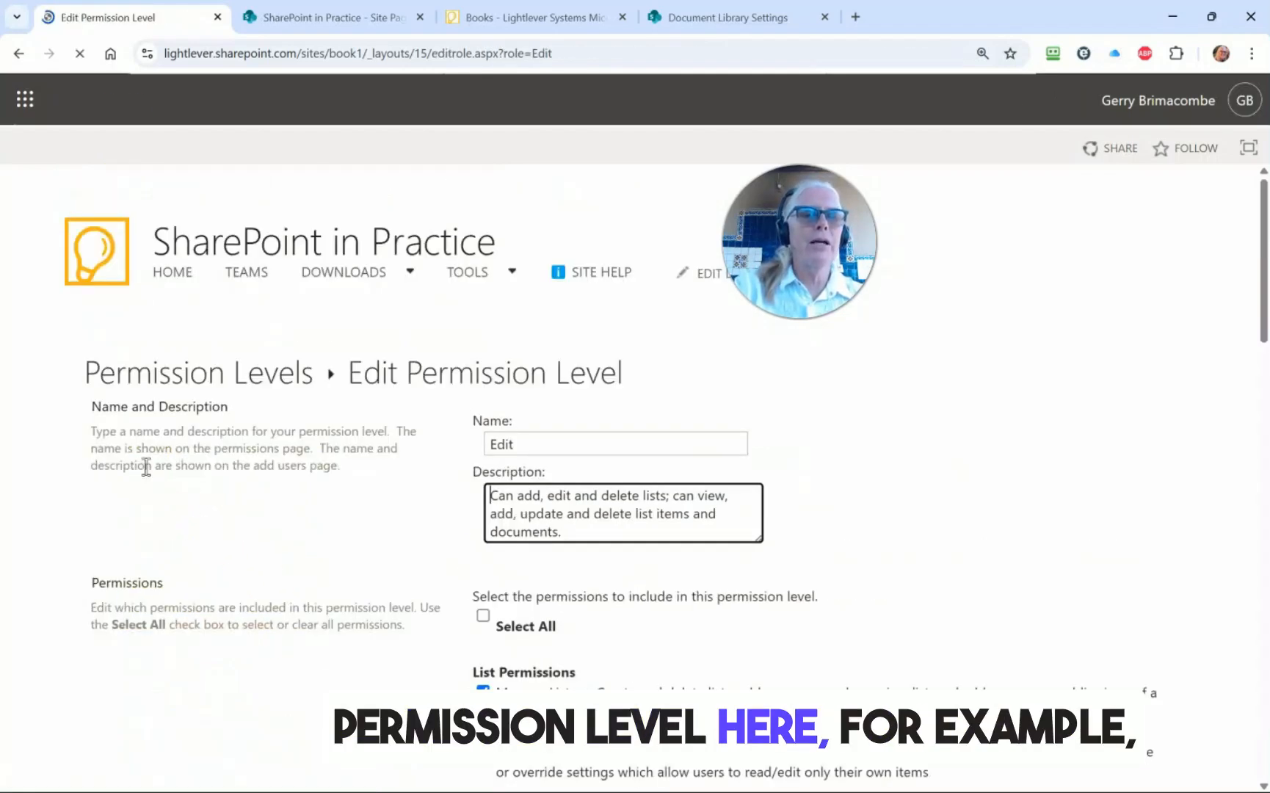
scroll(869, 557, down, 15)
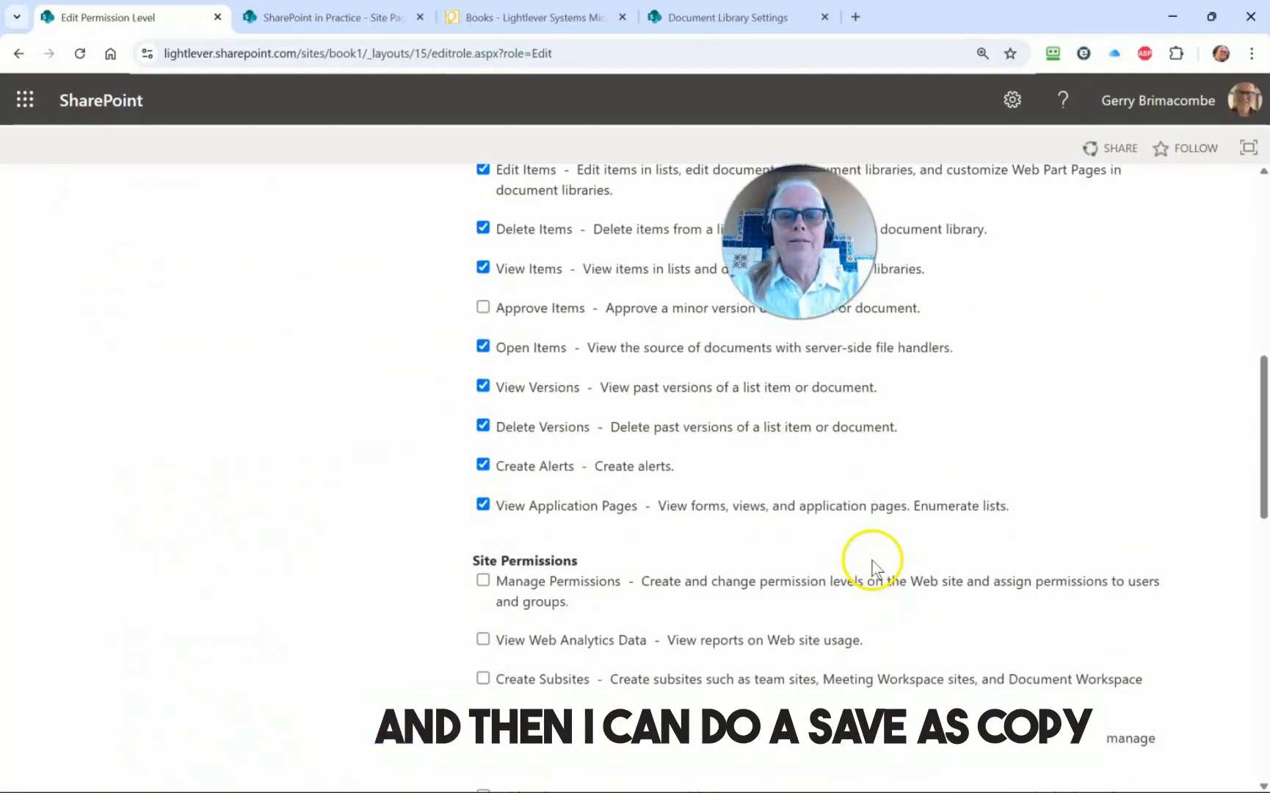
scroll(873, 561, down, 3)
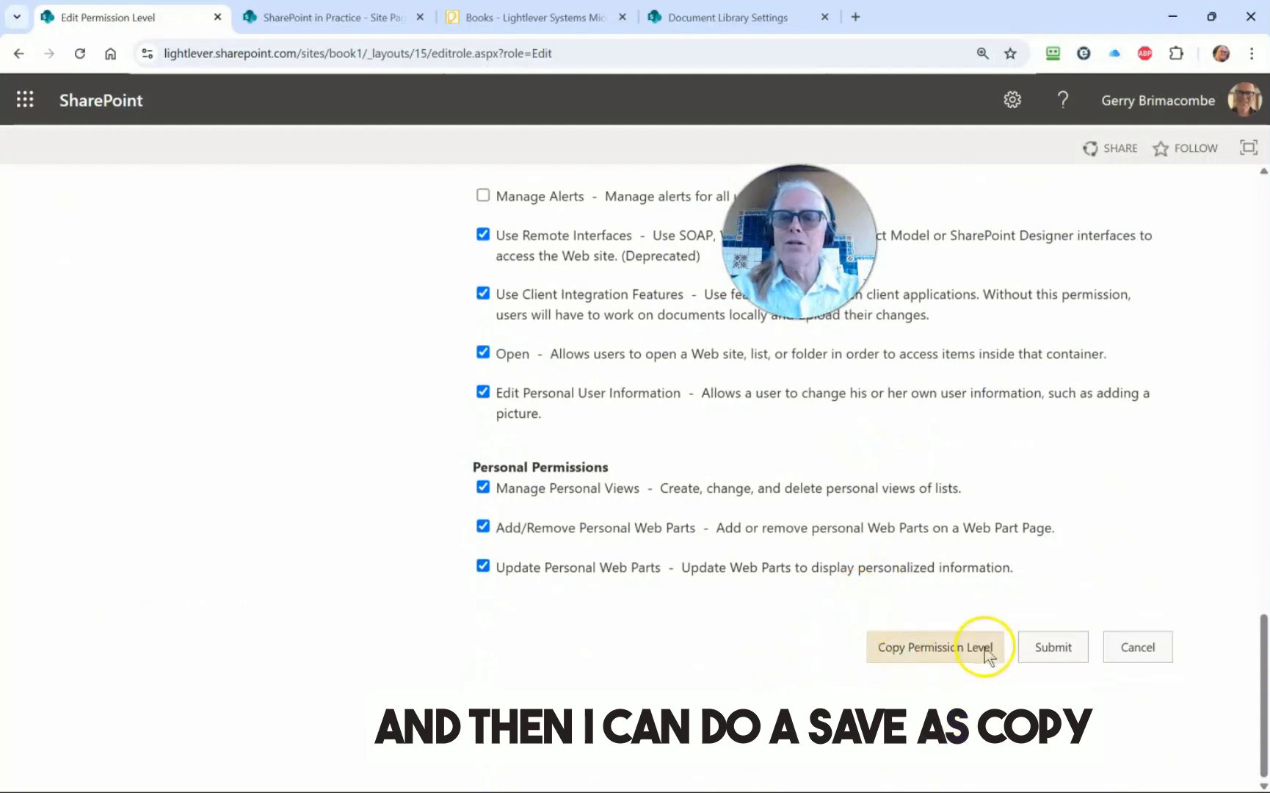
click(945, 650)
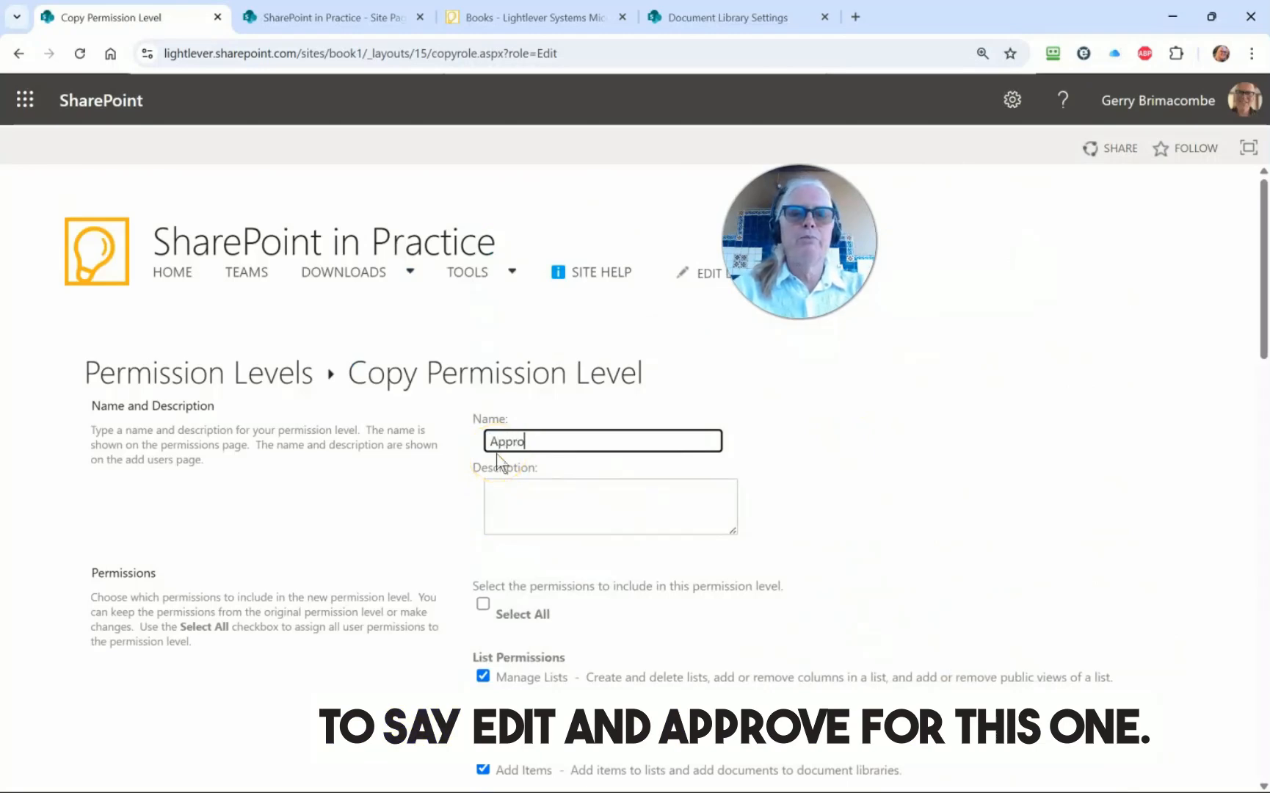
text(Edit)
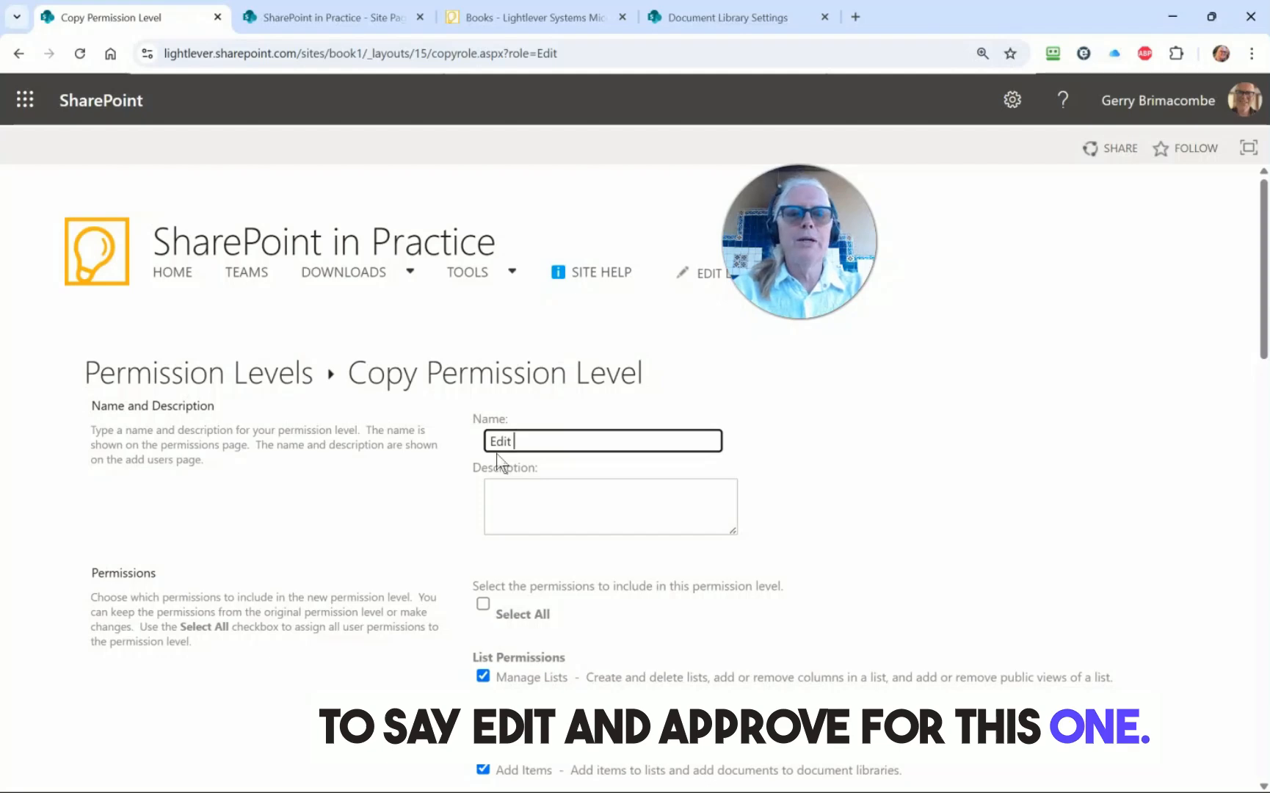
text( & Approve)
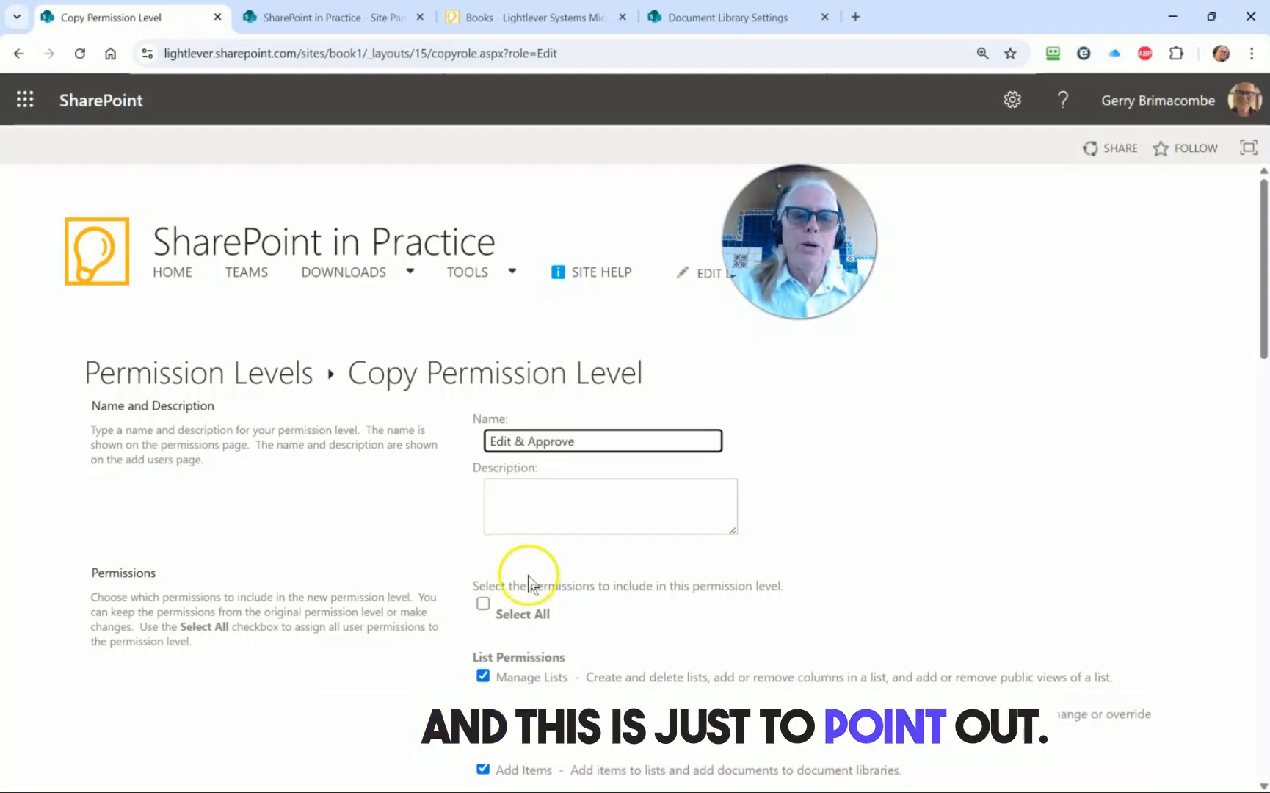
Include the Approve Items list permission in the copied permission level and create the level.
scroll(499, 558, down, 5)
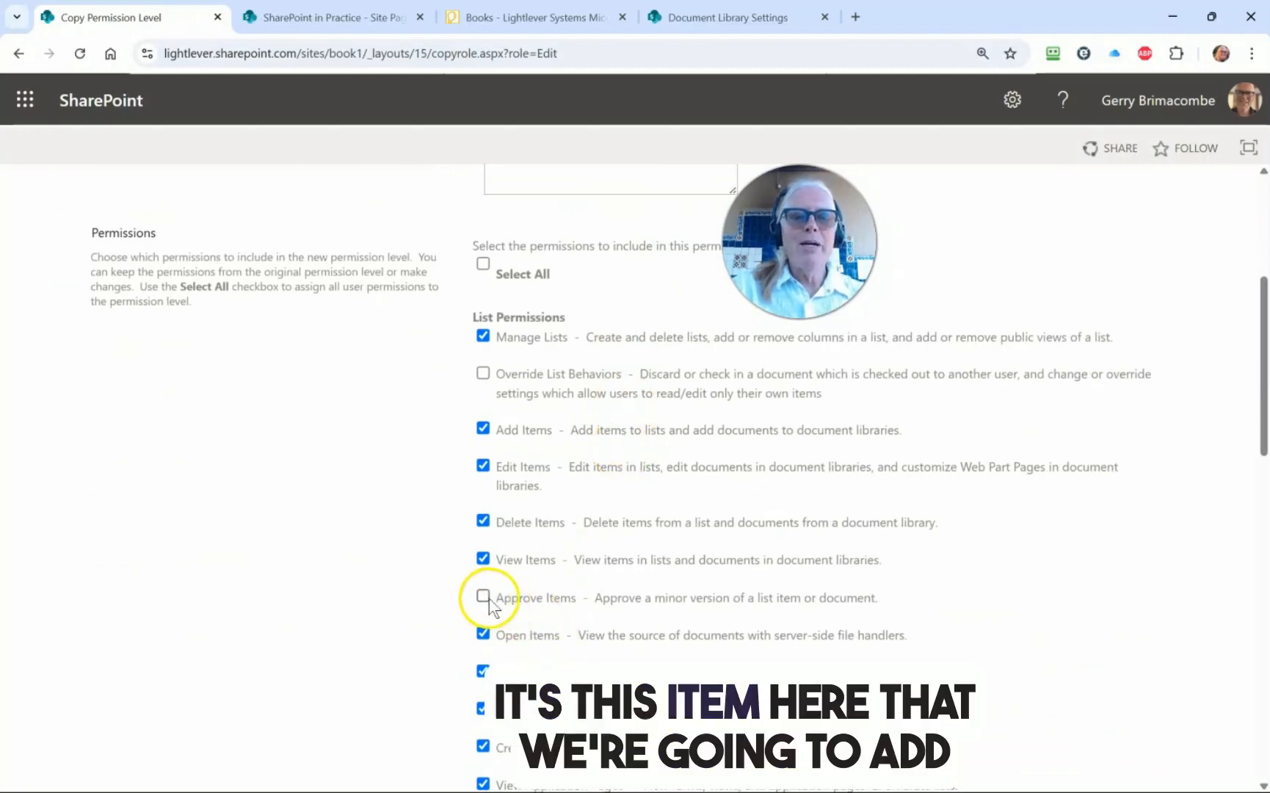
click(483, 596)
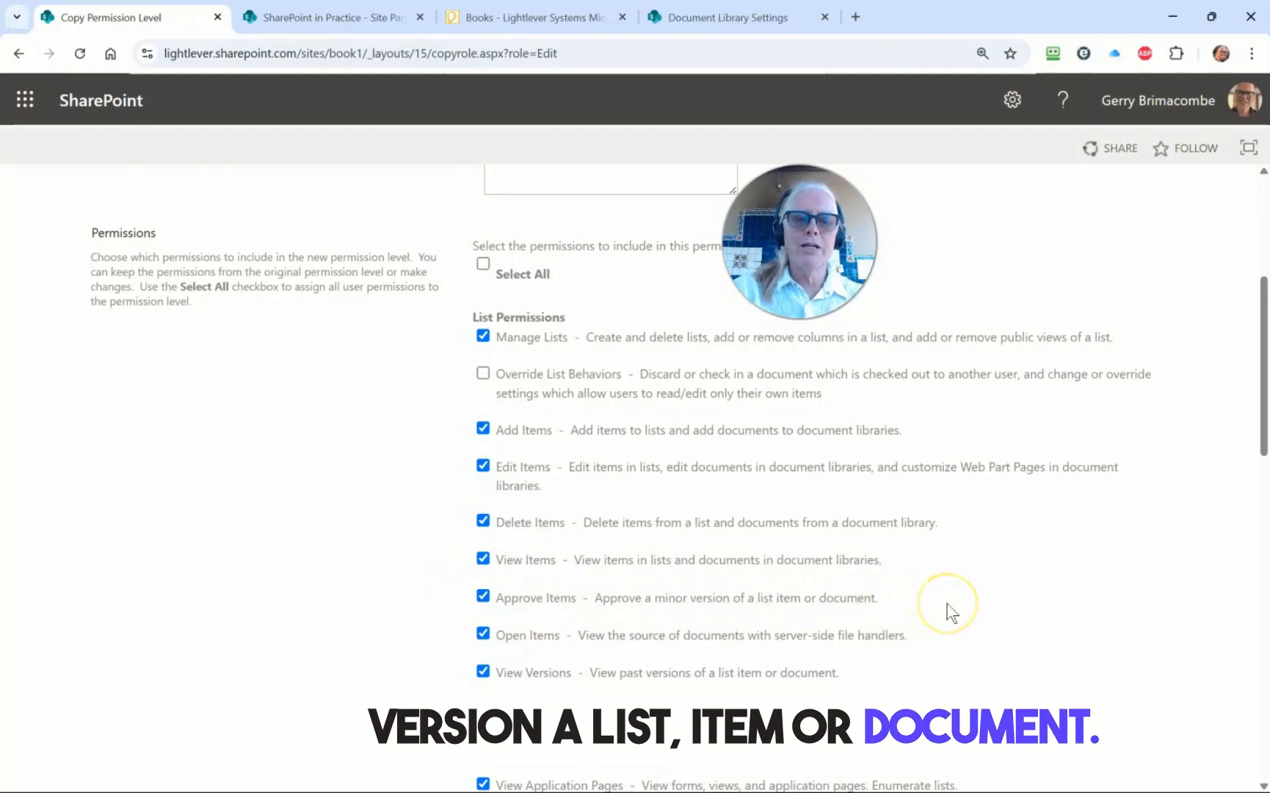
scroll(946, 604, down, 7)
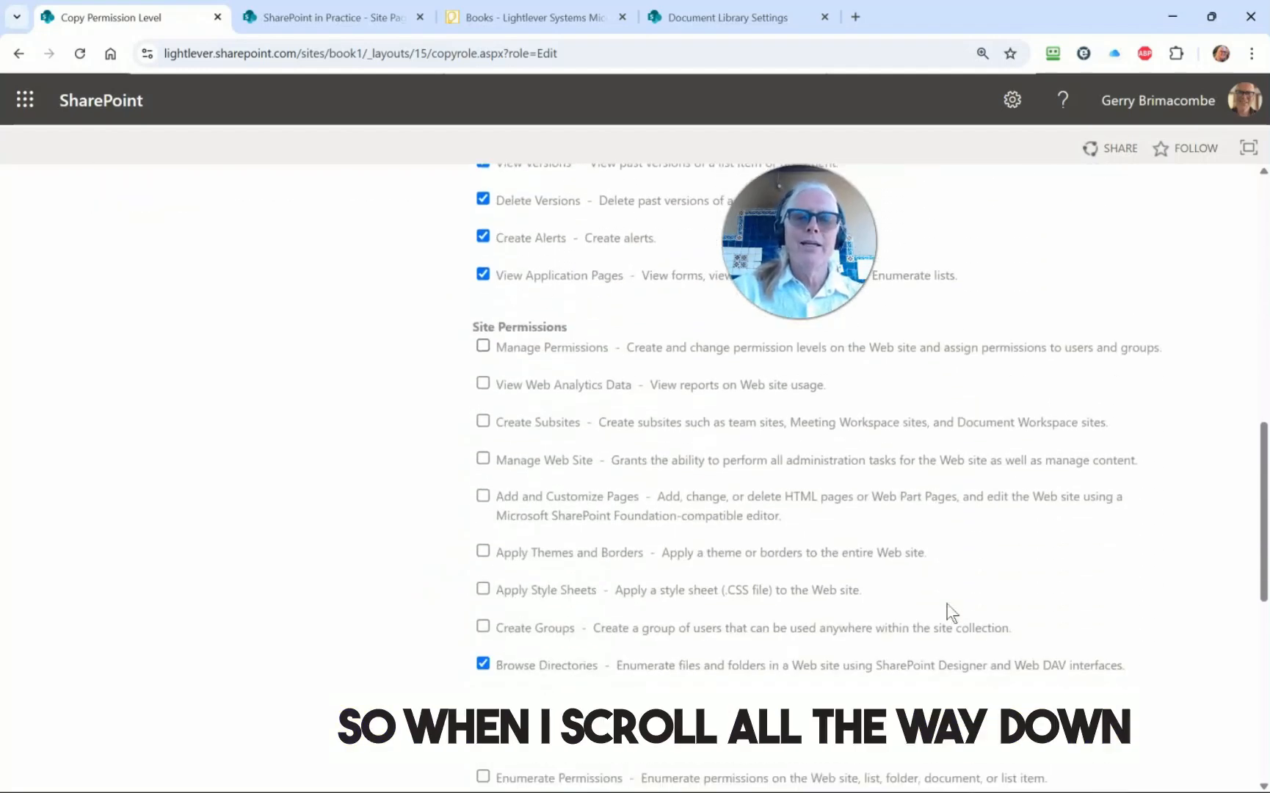
scroll(951, 610, down, 8)
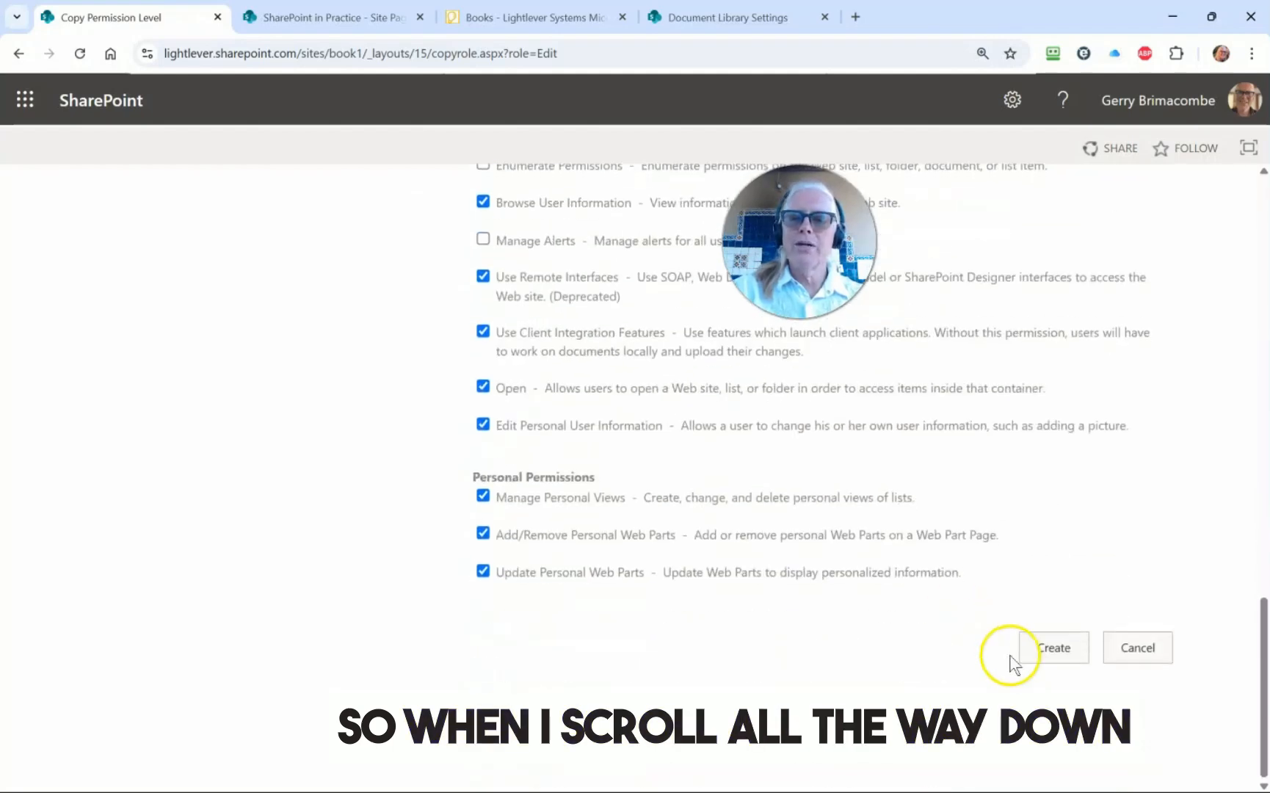
click(1070, 656)
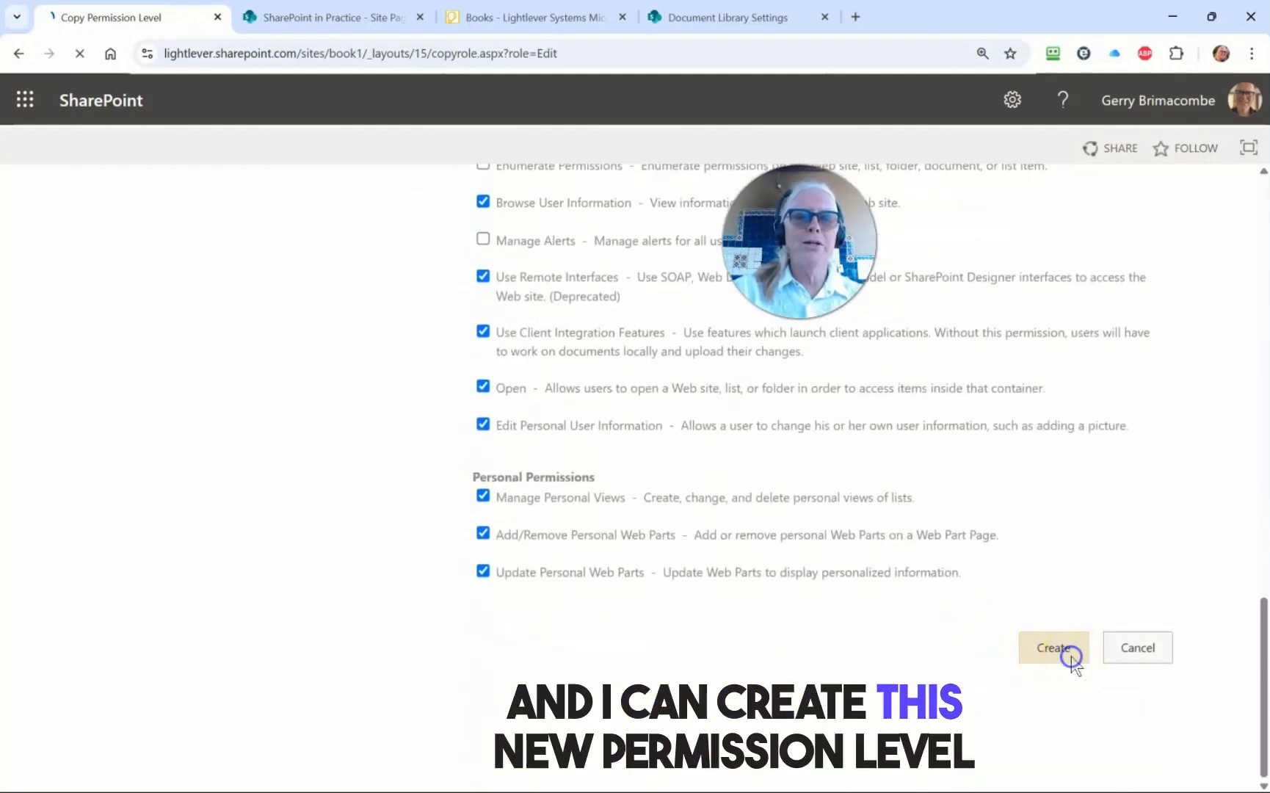